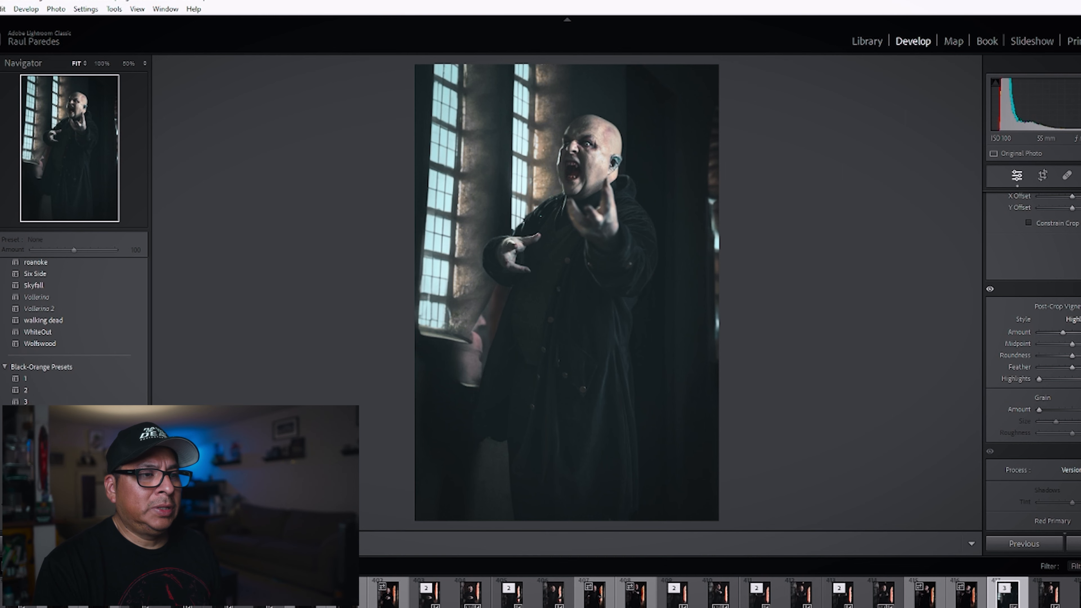
scroll(1034, 340, "up", 4)
scroll(1034, 341, "up", 5)
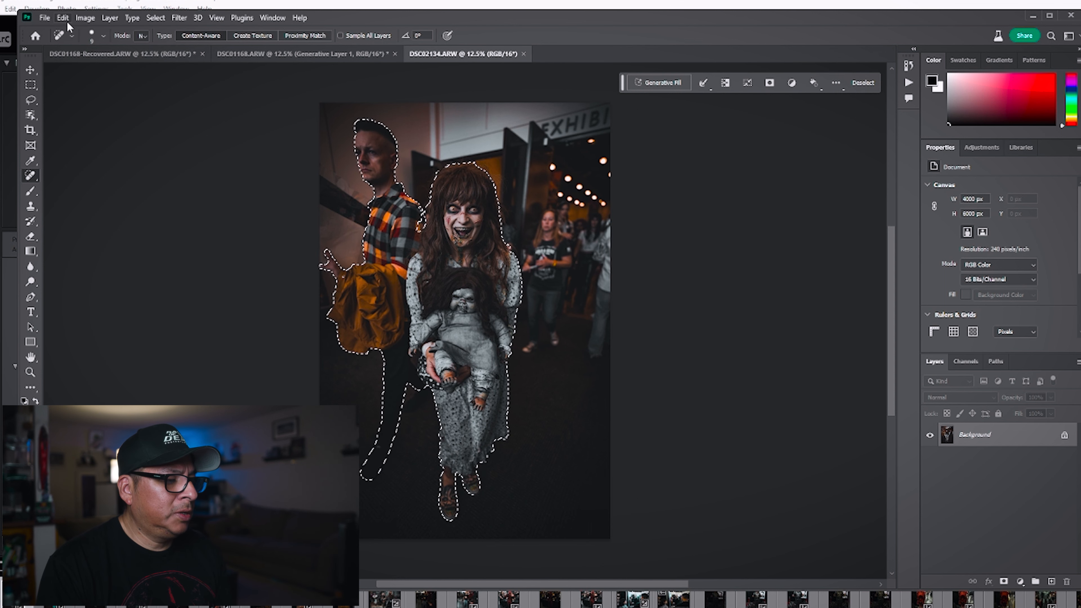
Undo the existing subject selection and lasso the man in the plaid shirt to remove him with a promptless Generative Fill
left_click(62, 18)
left_click(74, 30)
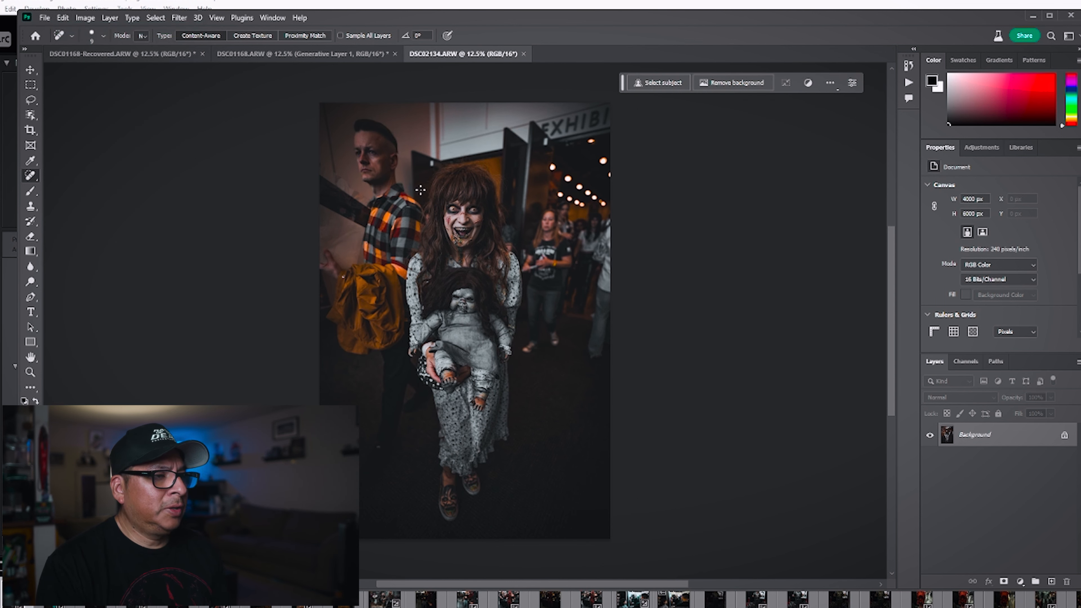
key("l")
mouse_move(425, 203)
left_mouse_down()
mouse_move(338, 203)
mouse_move(314, 243)
mouse_move(314, 336)
mouse_move(378, 464)
mouse_move(418, 429)
mouse_move(424, 395)
mouse_move(405, 313)
mouse_move(424, 200)
left_mouse_up()
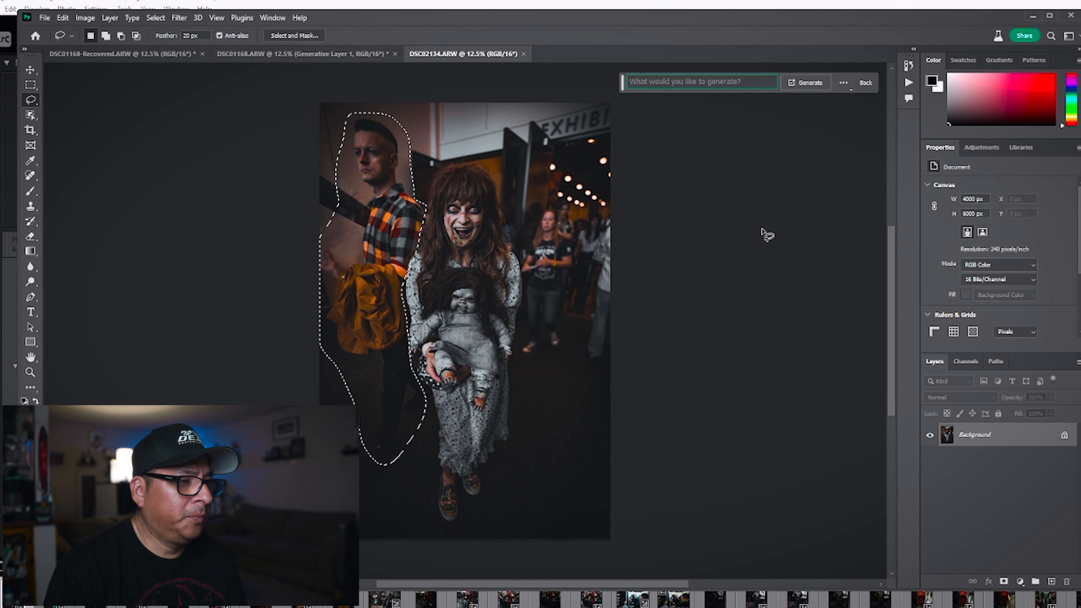
left_click(805, 82)
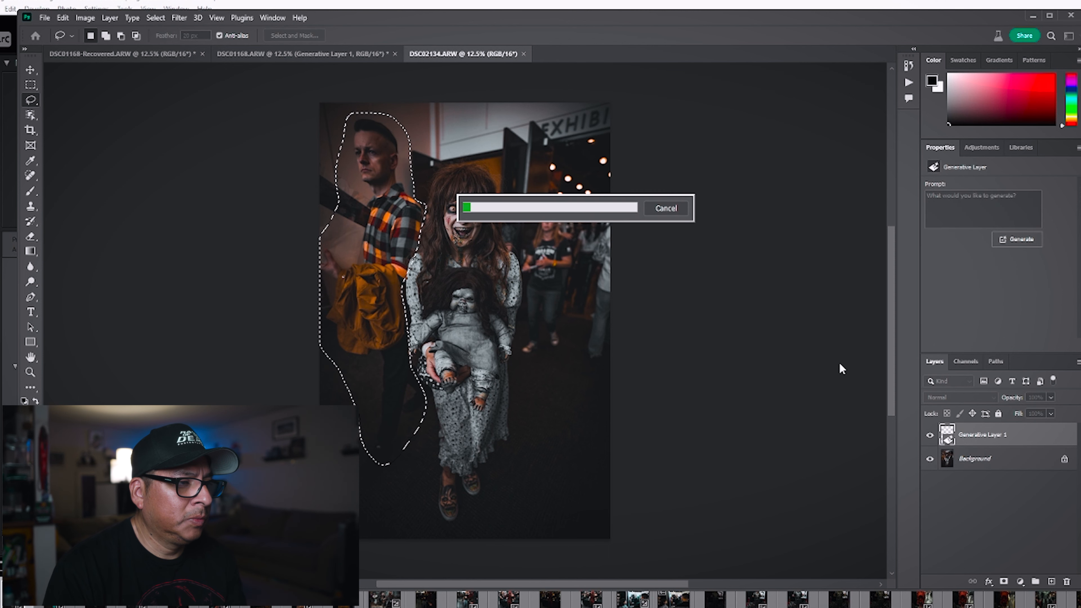
Compare the fill variations for the removed man, generate another set, and keep the one with the glowing orange screen
left_click(977, 286)
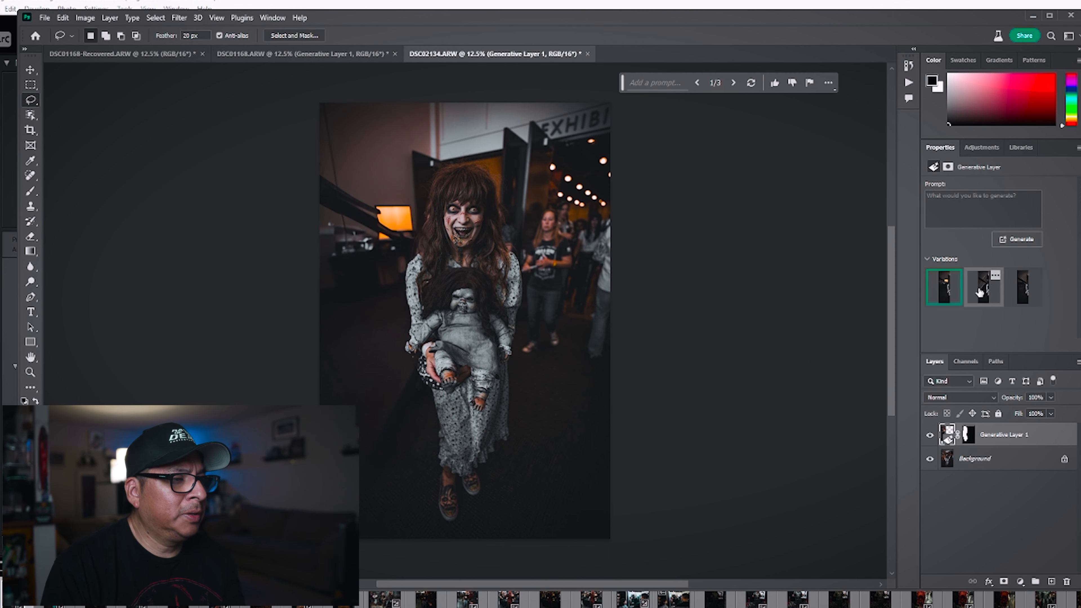
left_click(1024, 290)
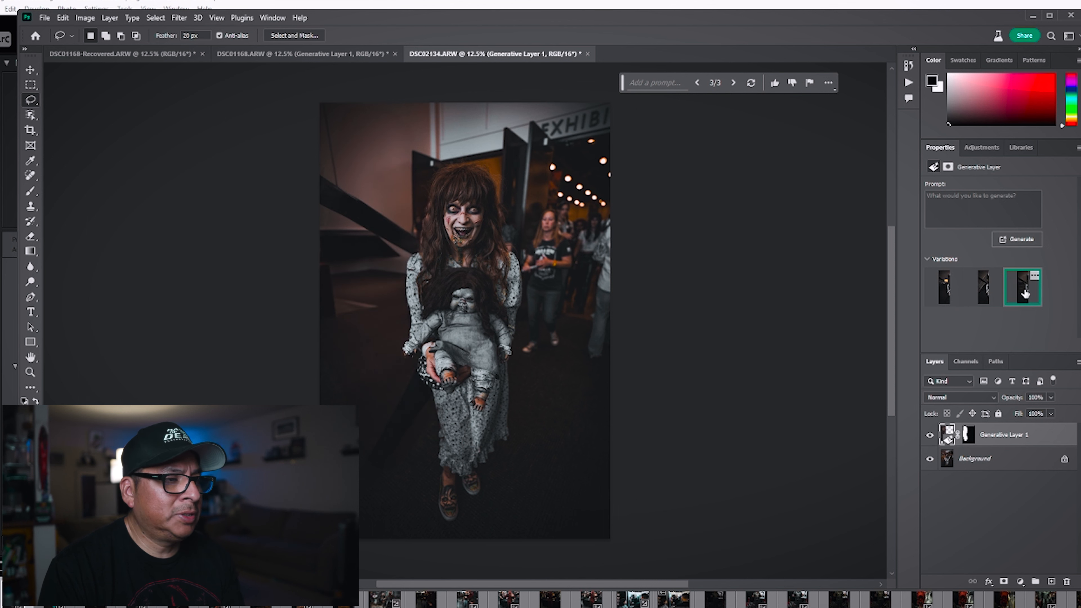
left_click(946, 290)
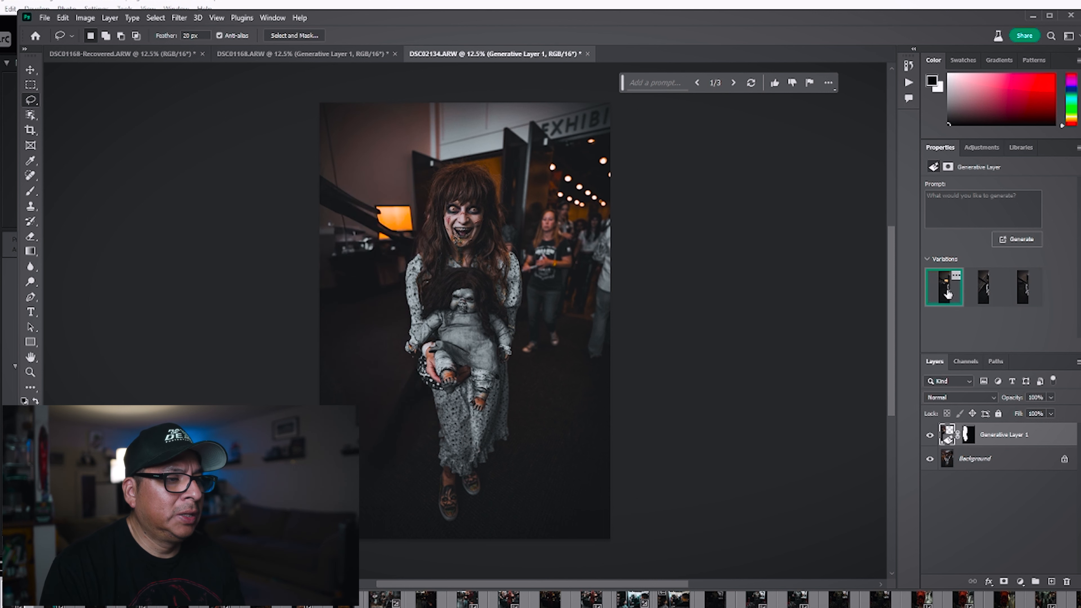
left_click(750, 82)
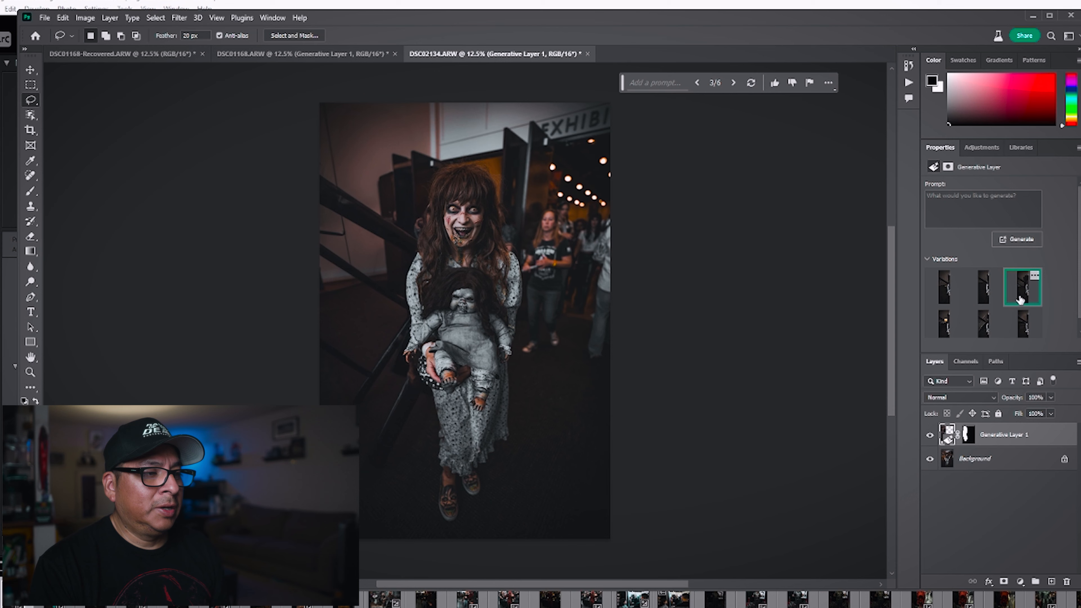
left_click(944, 314)
Lasso the background woman in the black T-shirt and remove her with a promptless Generative Fill
mouse_move(567, 345)
left_mouse_down()
mouse_move(583, 232)
mouse_move(575, 210)
mouse_move(548, 197)
mouse_move(516, 243)
mouse_move(517, 357)
mouse_move(553, 359)
mouse_move(569, 340)
left_mouse_up()
left_click(662, 82)
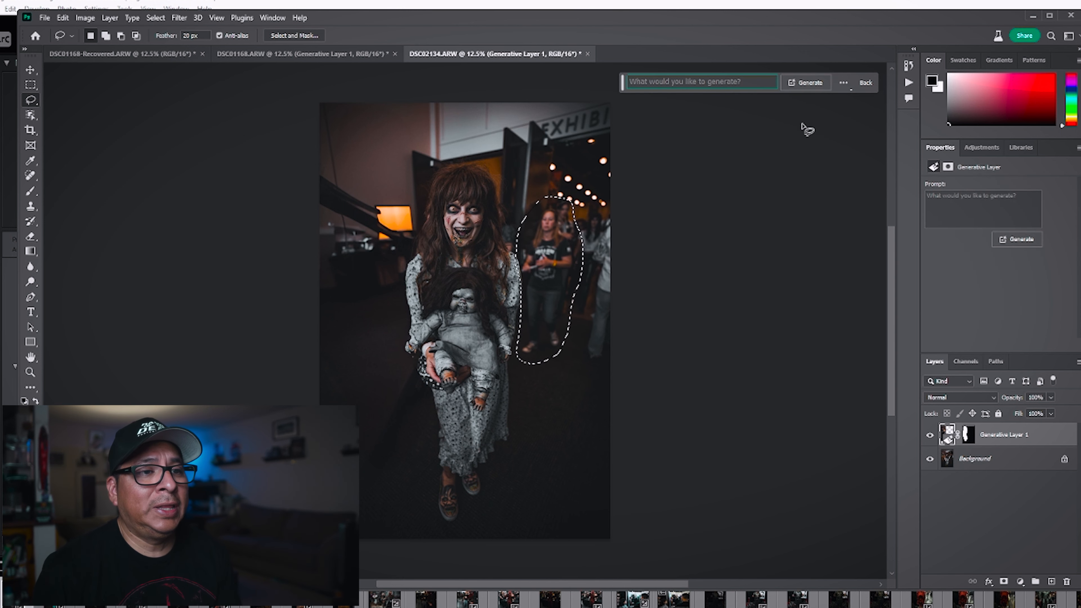
left_click(798, 83)
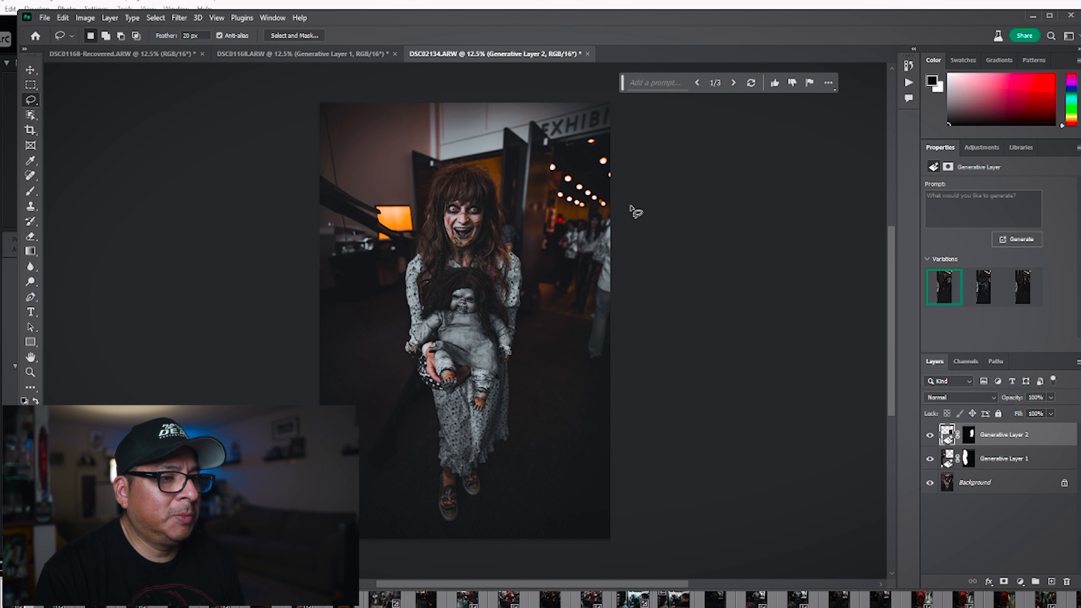
Lasso the partly cropped person at the photo's right edge and remove them with a promptless Generative Fill
mouse_move(627, 206)
left_mouse_down()
mouse_move(593, 221)
mouse_move(580, 356)
mouse_move(598, 368)
mouse_move(631, 336)
mouse_move(648, 234)
mouse_move(648, 205)
left_mouse_up()
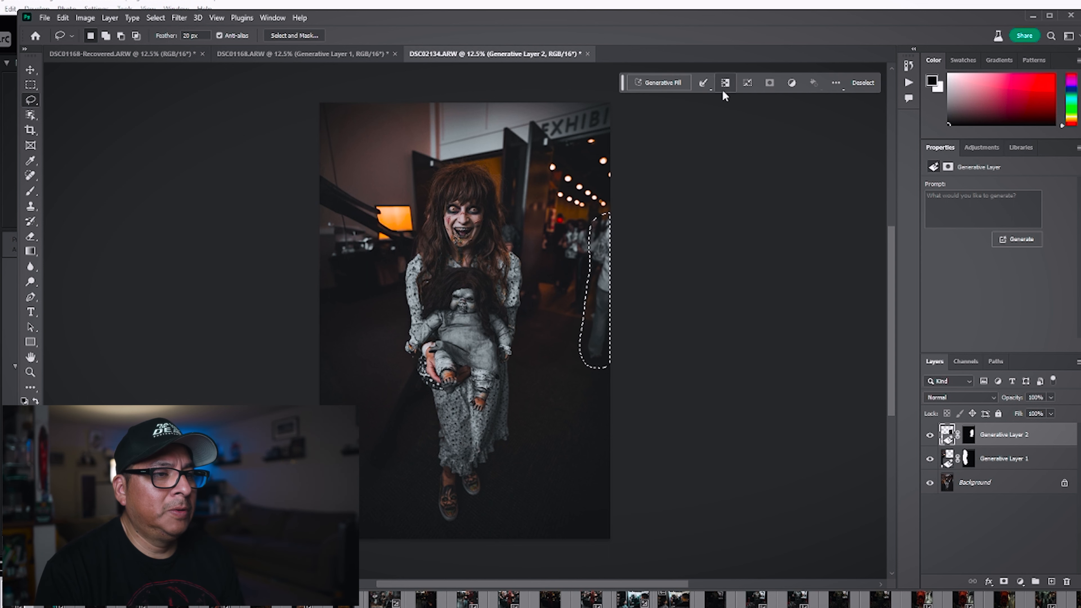
left_click(673, 83)
left_click(795, 79)
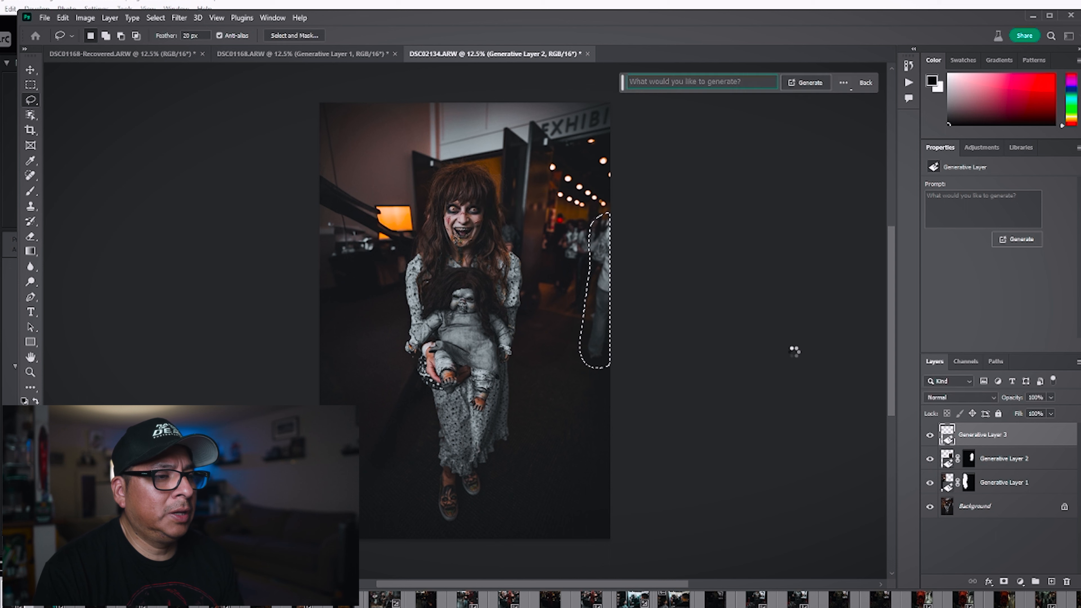
Lasso the remaining people in the lit doorway, replace them with a promptless Generative Fill, and choose the second variation
mouse_move(626, 204)
left_mouse_down()
mouse_move(560, 209)
mouse_move(543, 243)
mouse_move(560, 309)
mouse_move(593, 320)
mouse_move(618, 321)
mouse_move(654, 254)
mouse_move(655, 206)
left_mouse_up()
left_click(655, 82)
left_click(847, 83)
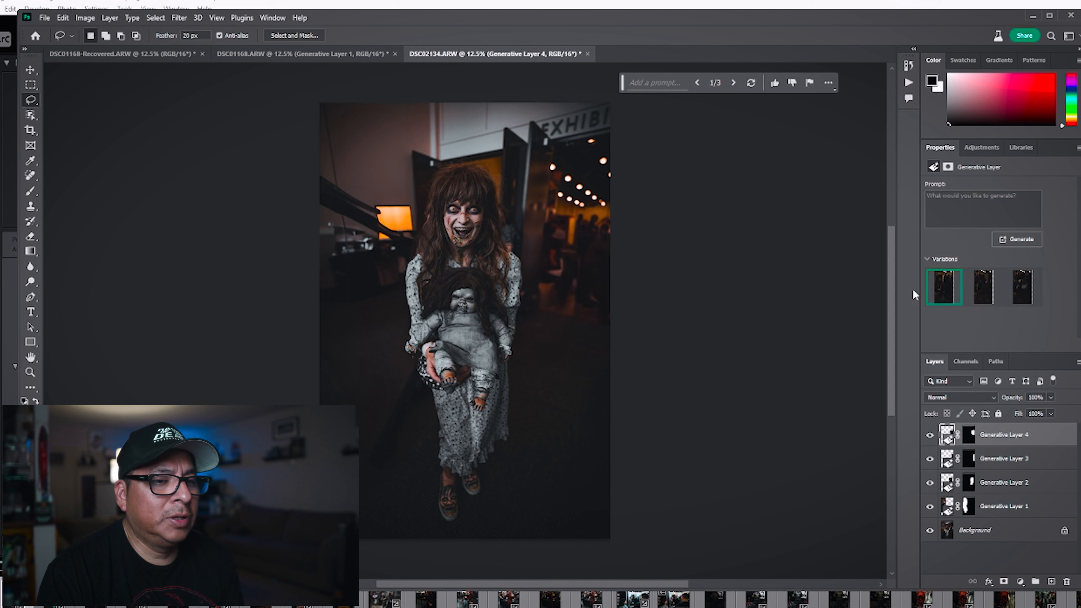
left_click(976, 294)
left_click(1021, 294)
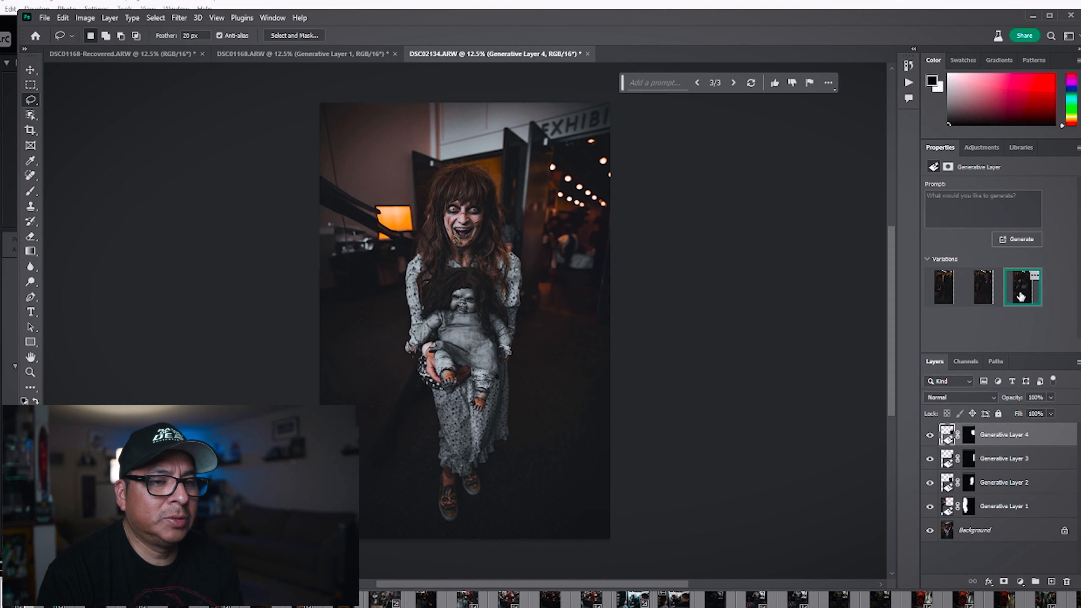
left_click(986, 295)
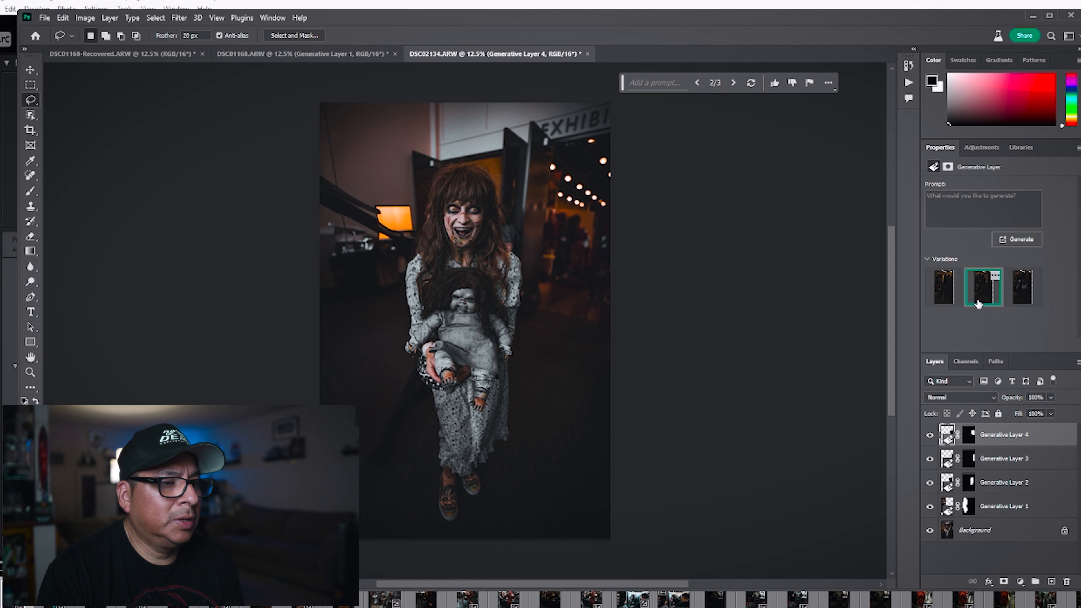
Lasso the dark beam and orange screen beside the woman, replace them with a promptless Generative Fill, and choose the third variation
left_click(408, 204)
mouse_move(407, 203)
left_mouse_down()
mouse_move(332, 172)
mouse_move(304, 187)
mouse_move(315, 279)
mouse_move(354, 319)
mouse_move(400, 299)
mouse_move(412, 275)
mouse_move(422, 208)
mouse_move(410, 203)
left_mouse_up()
left_click(651, 82)
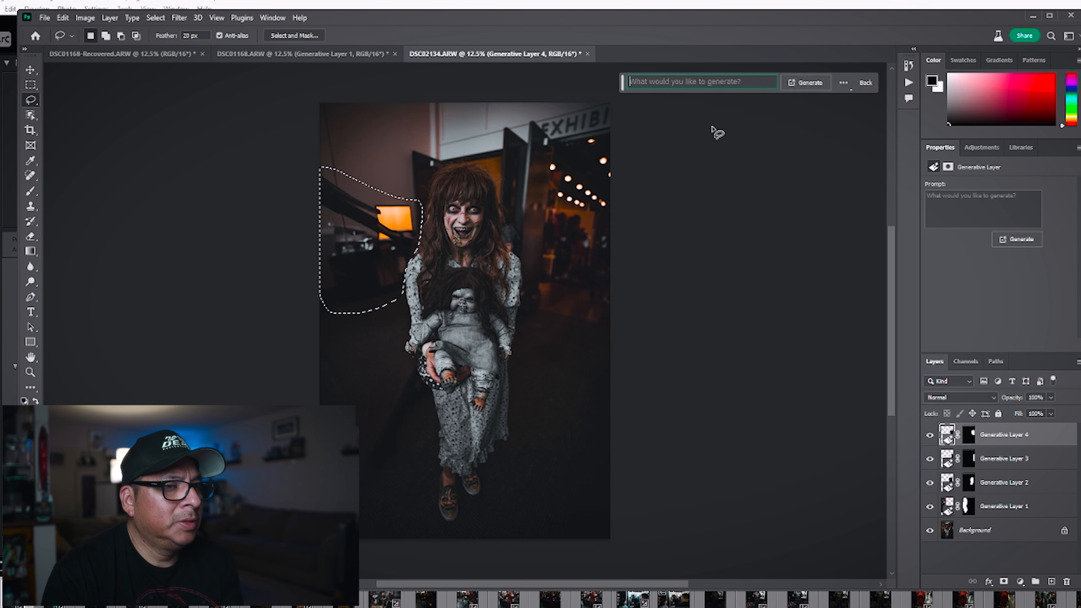
left_click(806, 82)
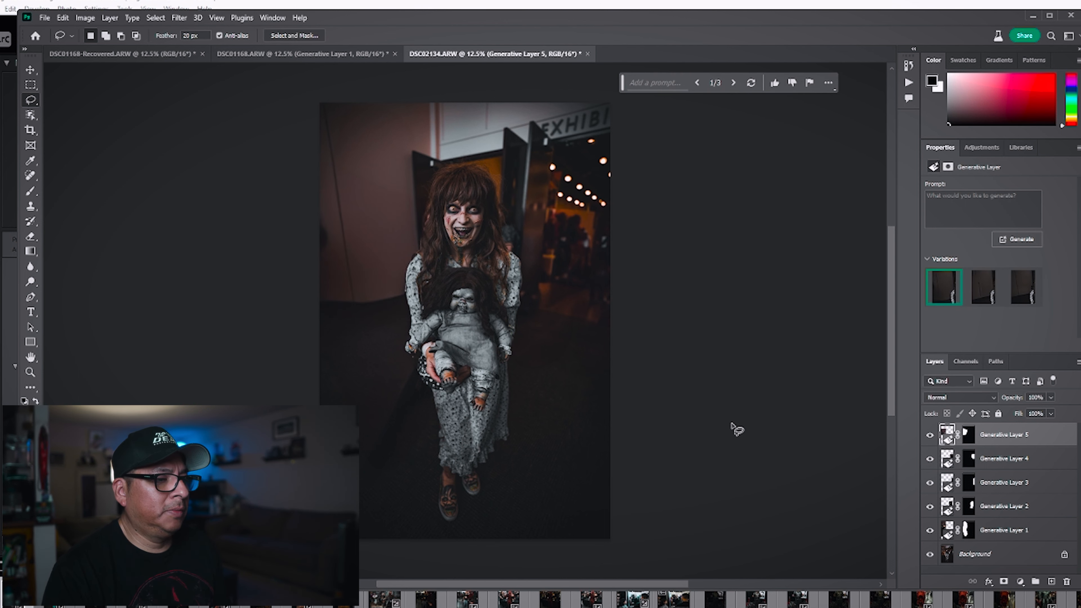
left_click(977, 298)
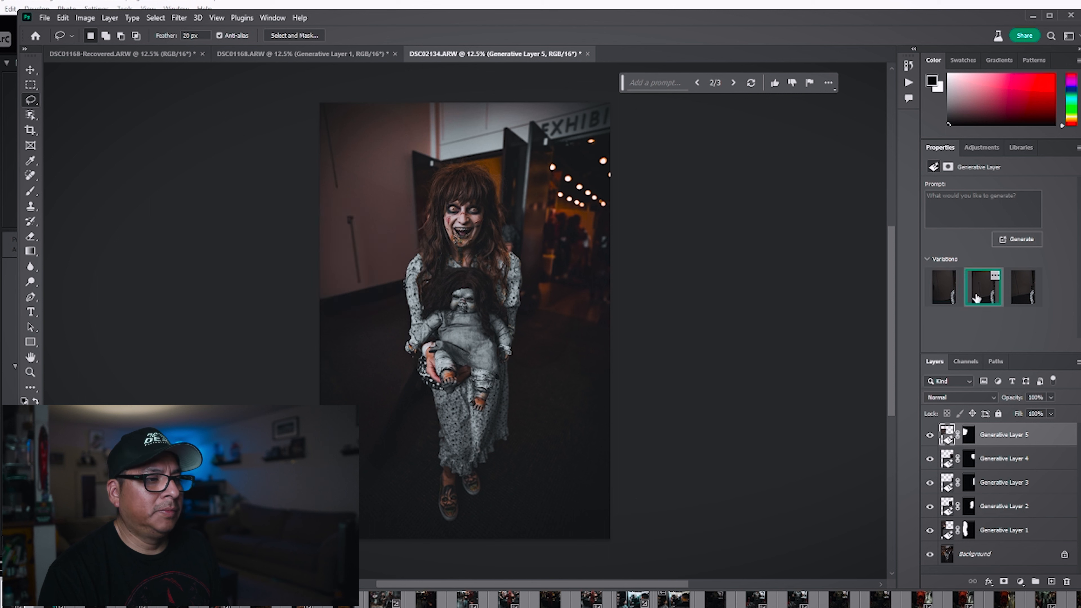
left_click(1029, 294)
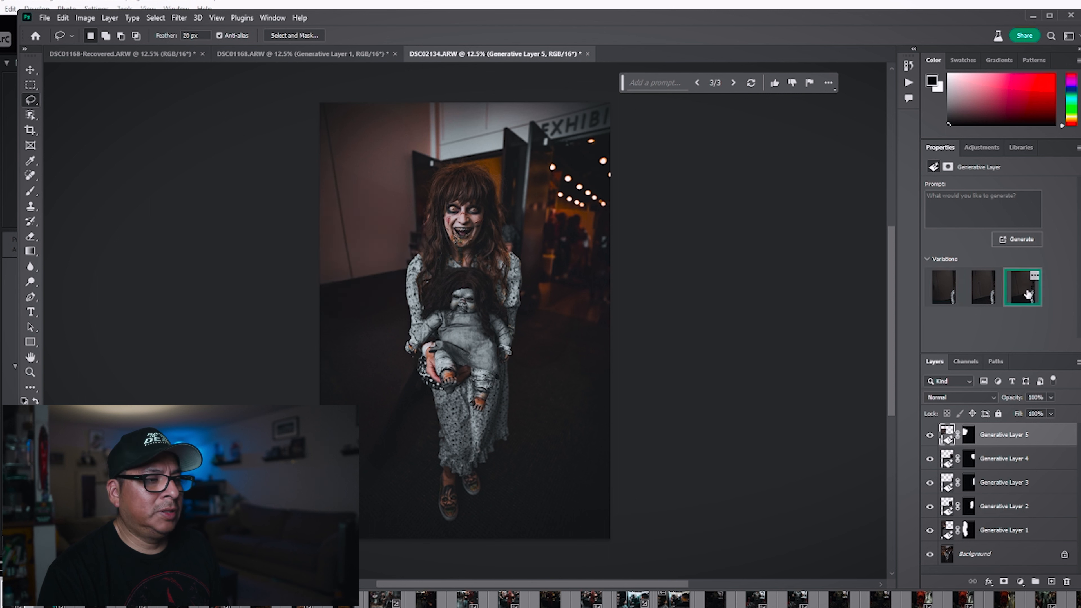
Lasso the dark floor patch beside the woman's dress and clean it up with a promptless Generative Fill
mouse_move(360, 354)
left_mouse_down()
mouse_move(371, 484)
mouse_move(406, 444)
mouse_move(425, 401)
left_mouse_up()
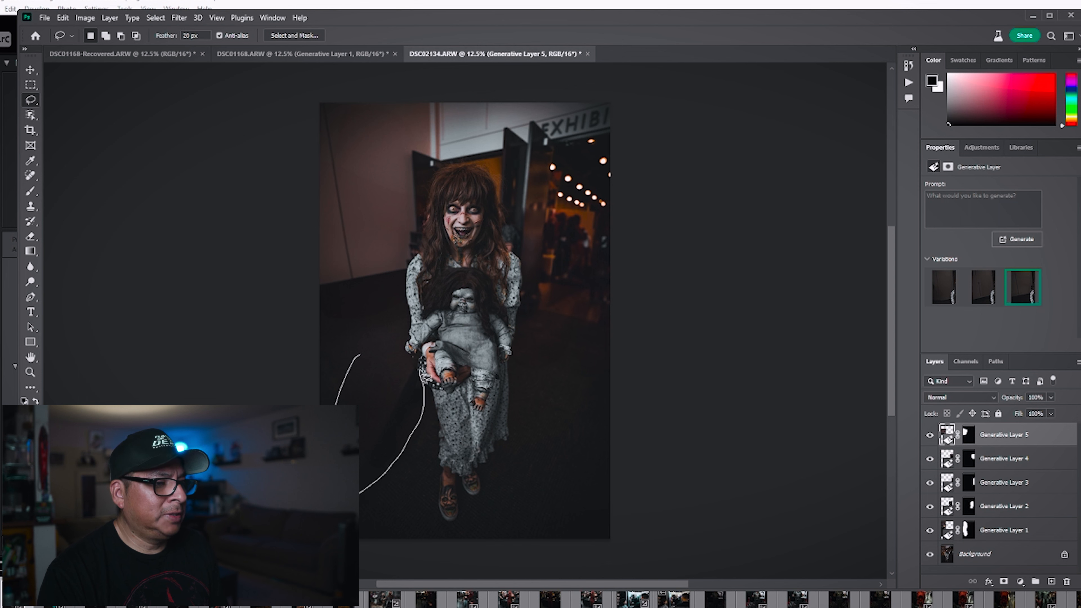
left_click_drag(402, 357, 356, 354)
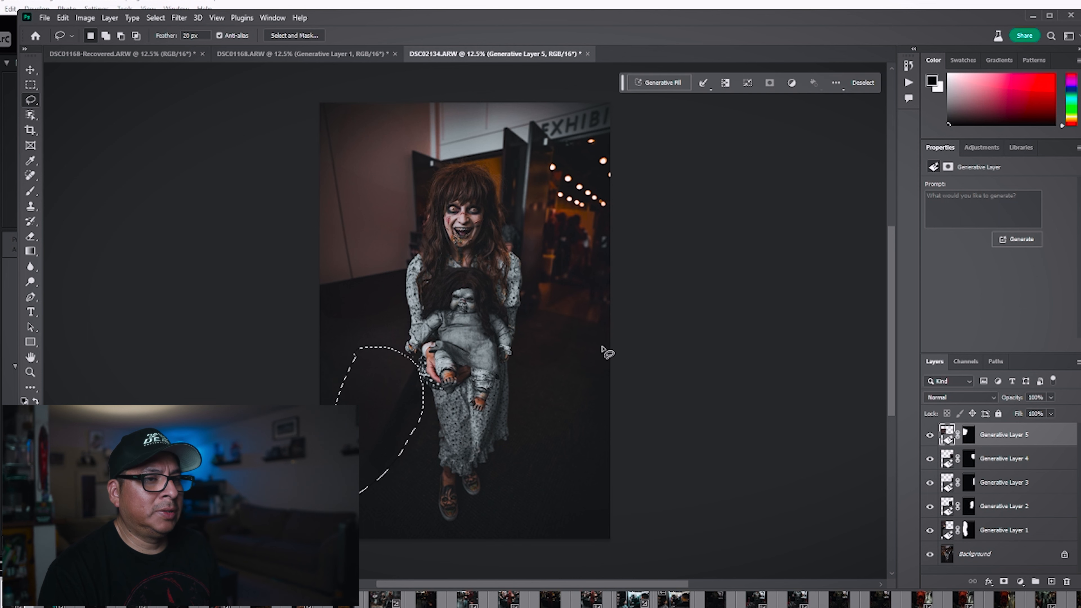
left_click(662, 81)
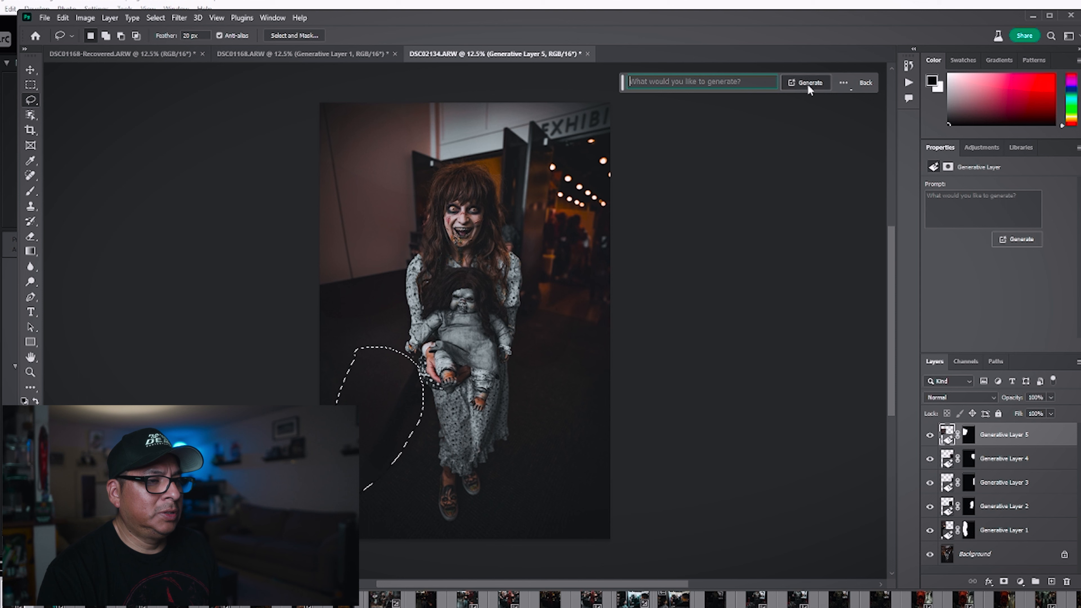
left_click(805, 84)
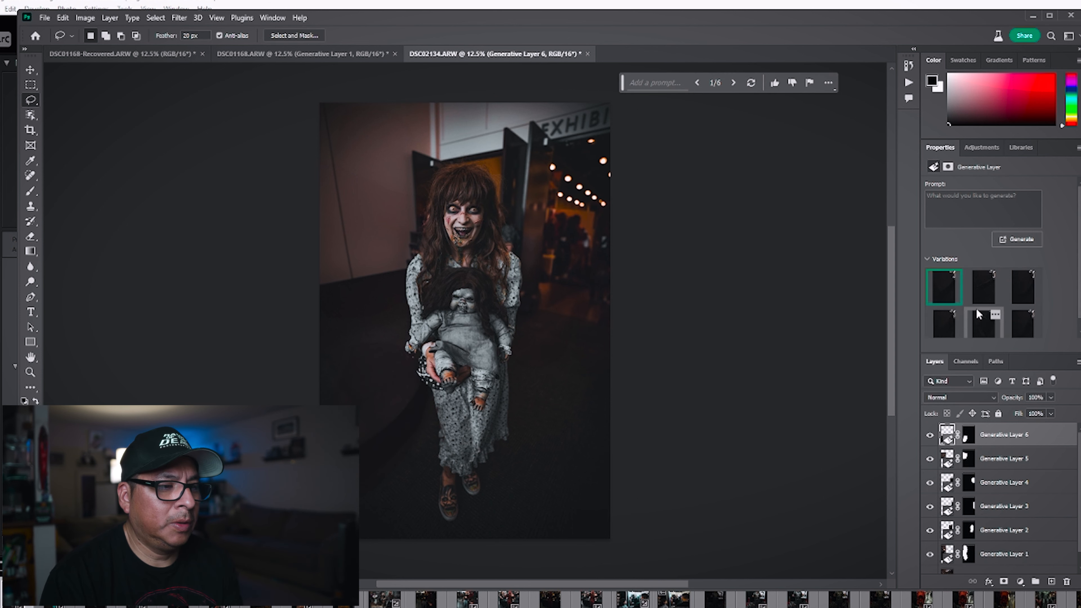
Compare the generated variations for the floor patch and select the sixth one
left_click(982, 297)
left_click(1017, 299)
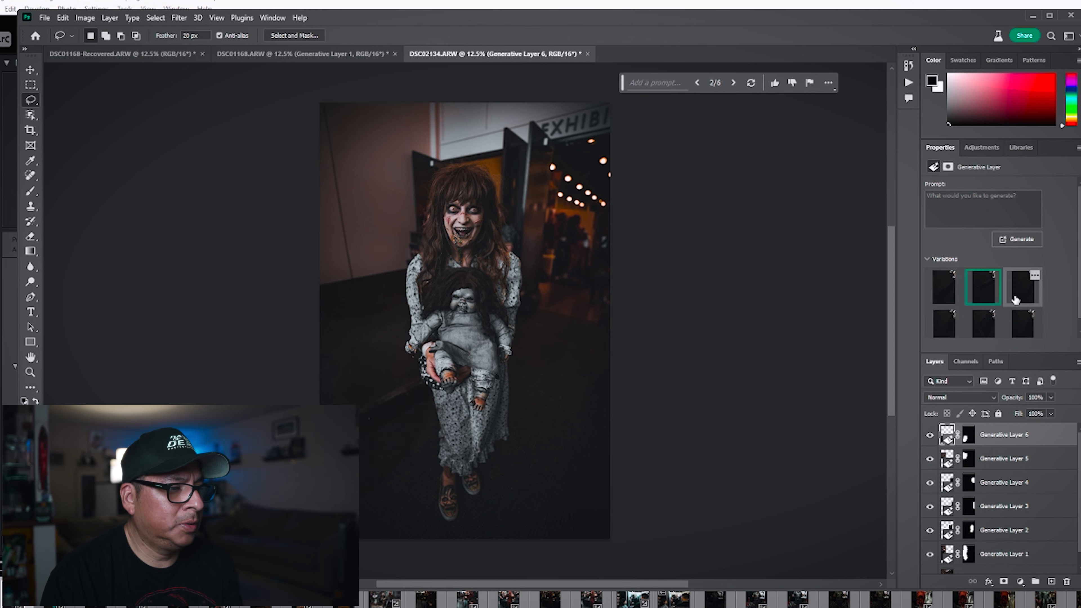
left_click(947, 325)
left_click(981, 327)
left_click(1016, 328)
scroll(995, 332, "down", 1)
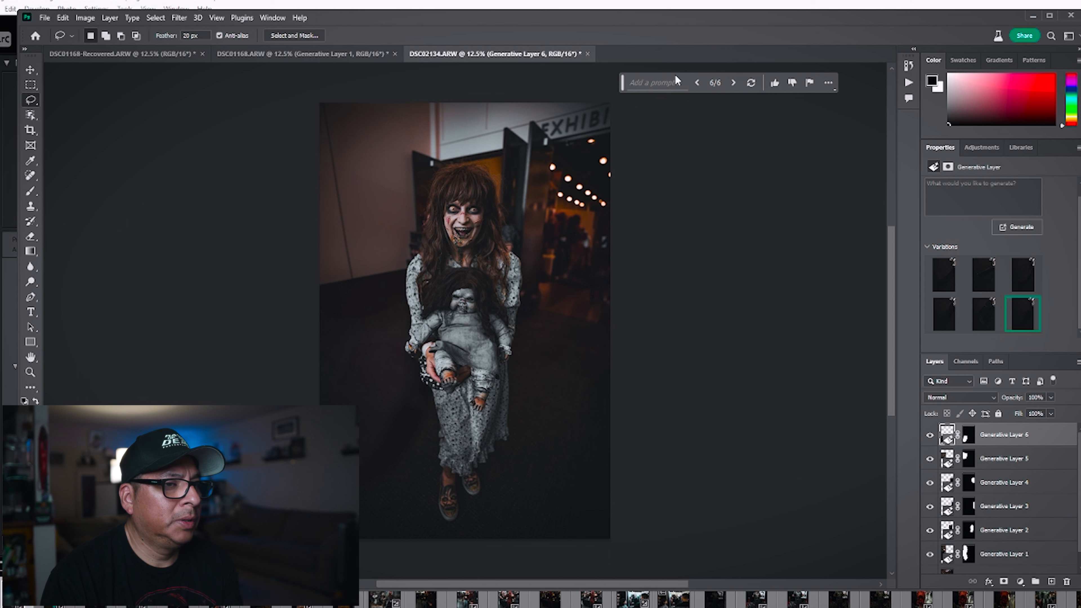
Lasso the whole floor area around the woman, leaving her dress and shoes out of the selection
left_click(669, 87)
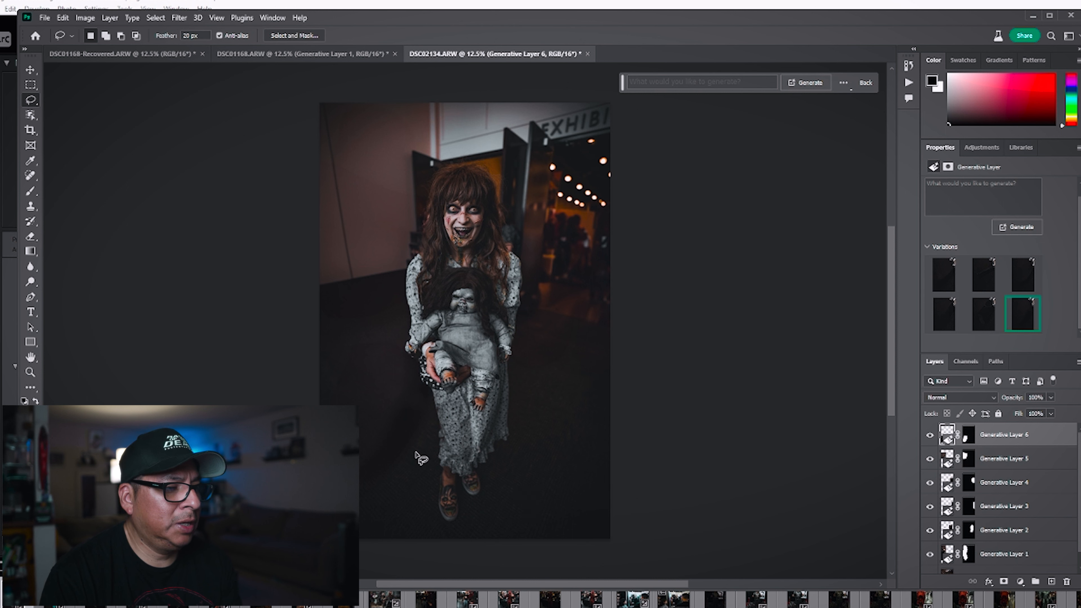
mouse_move(429, 401)
left_mouse_down()
mouse_move(363, 330)
mouse_move(319, 325)
mouse_move(300, 353)
mouse_move(364, 553)
mouse_move(431, 568)
mouse_move(567, 567)
mouse_move(625, 549)
mouse_move(649, 476)
mouse_move(645, 421)
mouse_move(614, 341)
left_mouse_up()
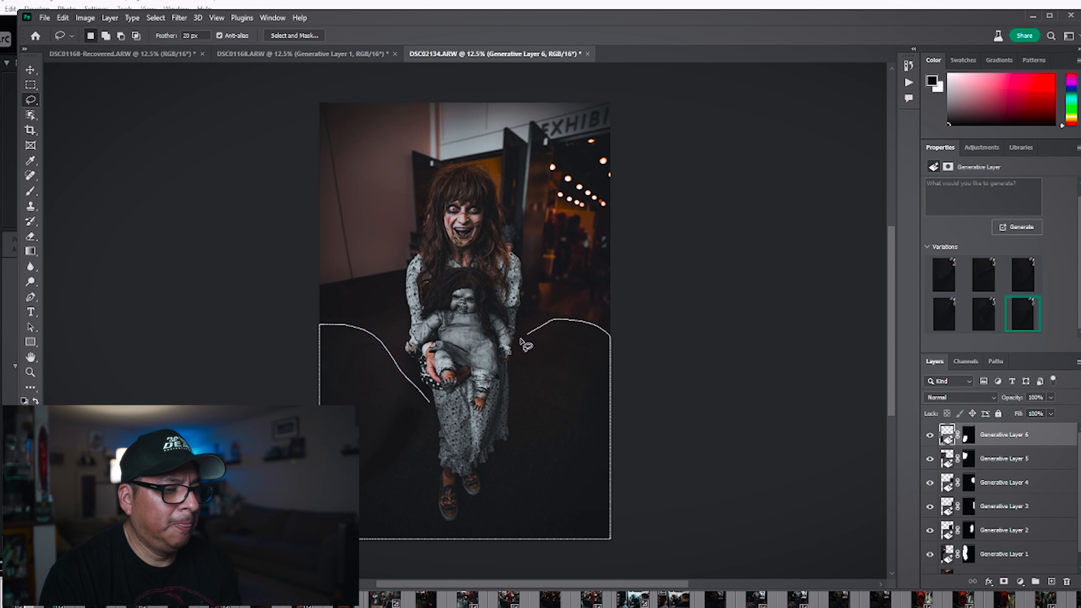
mouse_move(527, 406)
left_mouse_down()
mouse_move(517, 436)
mouse_move(456, 530)
left_mouse_up()
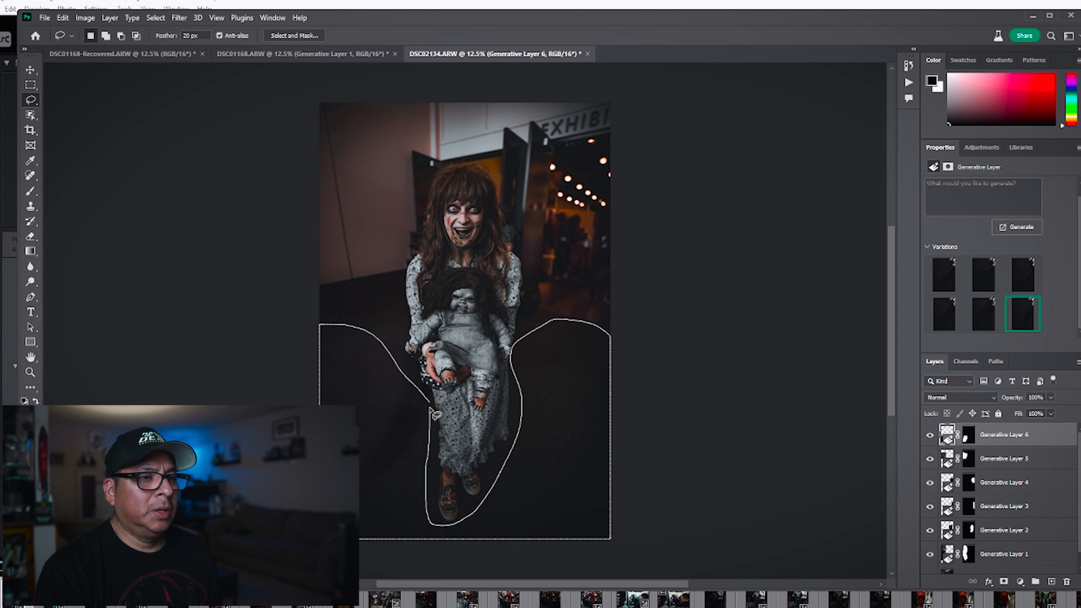
left_click_drag(433, 404, 431, 402)
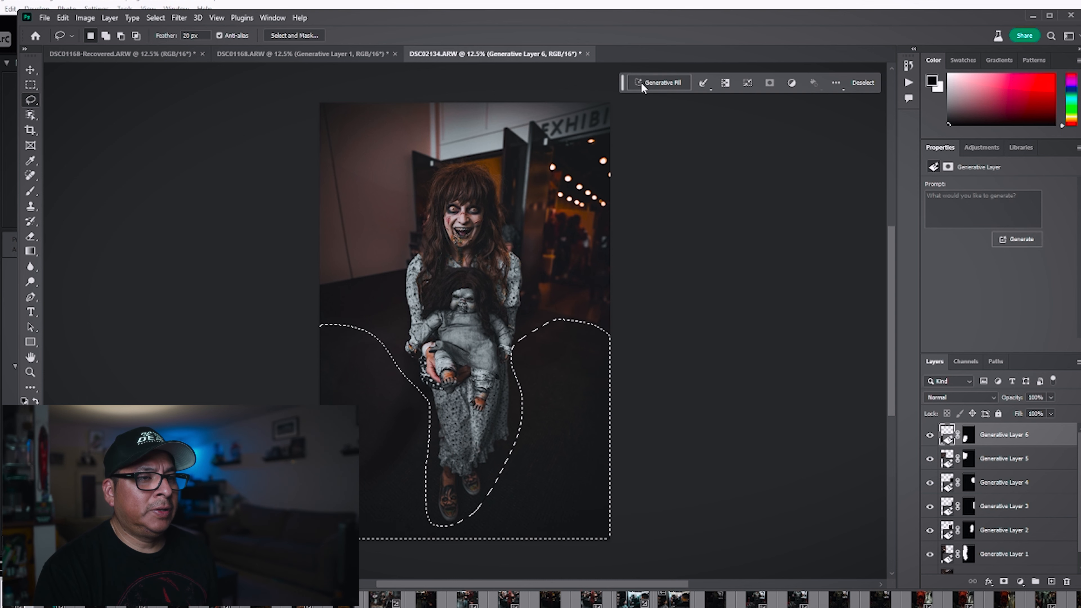
Run Generative Fill on the floor selection with the prompt "goth floor" and choose the third variation
left_click(650, 82)
type("goth floo")
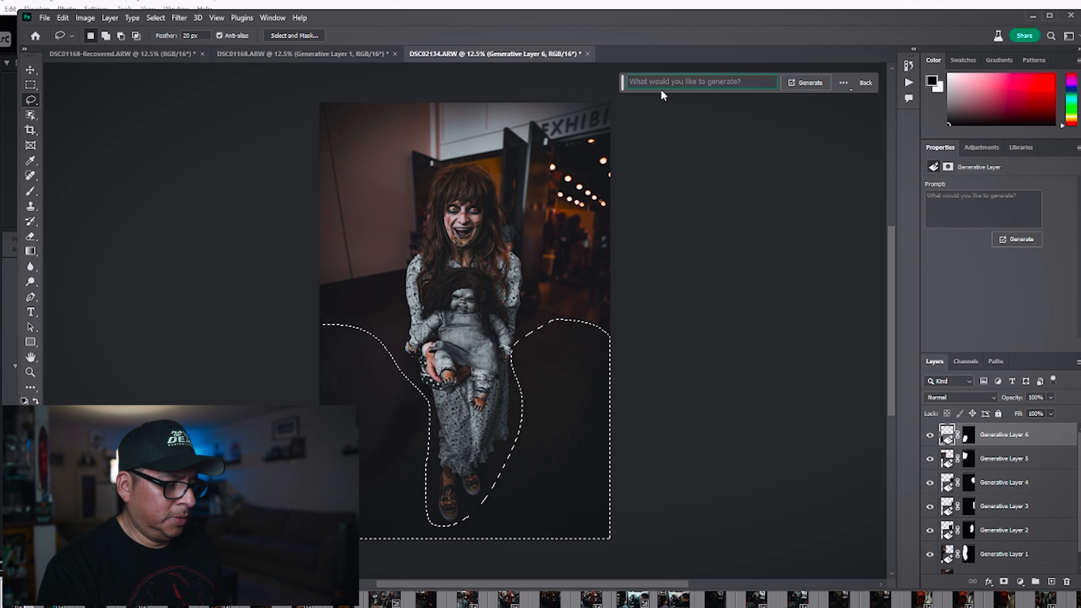
type("r")
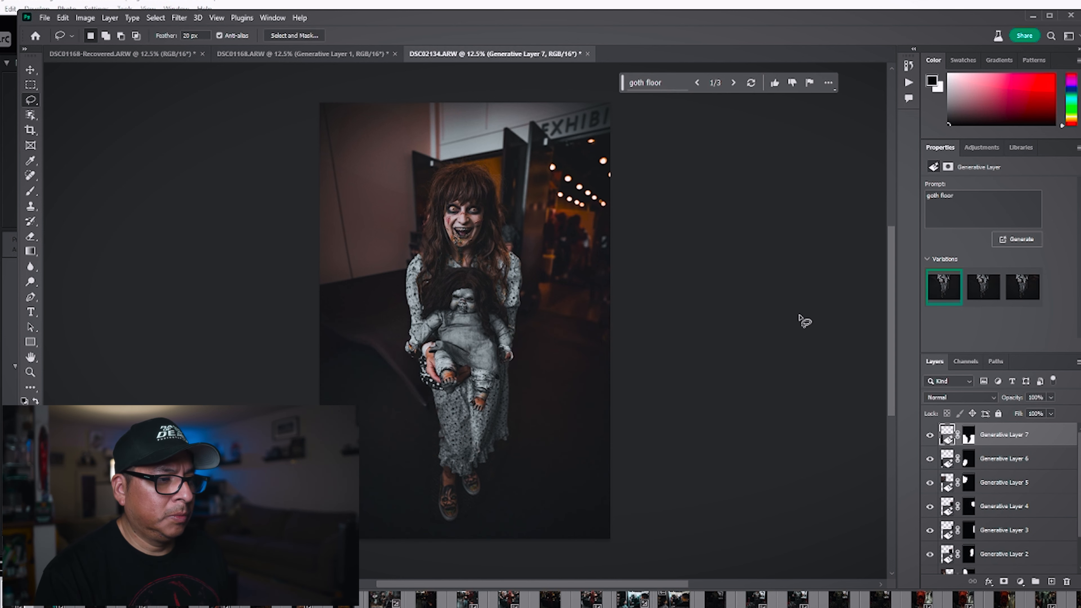
left_click(975, 293)
left_click(1025, 299)
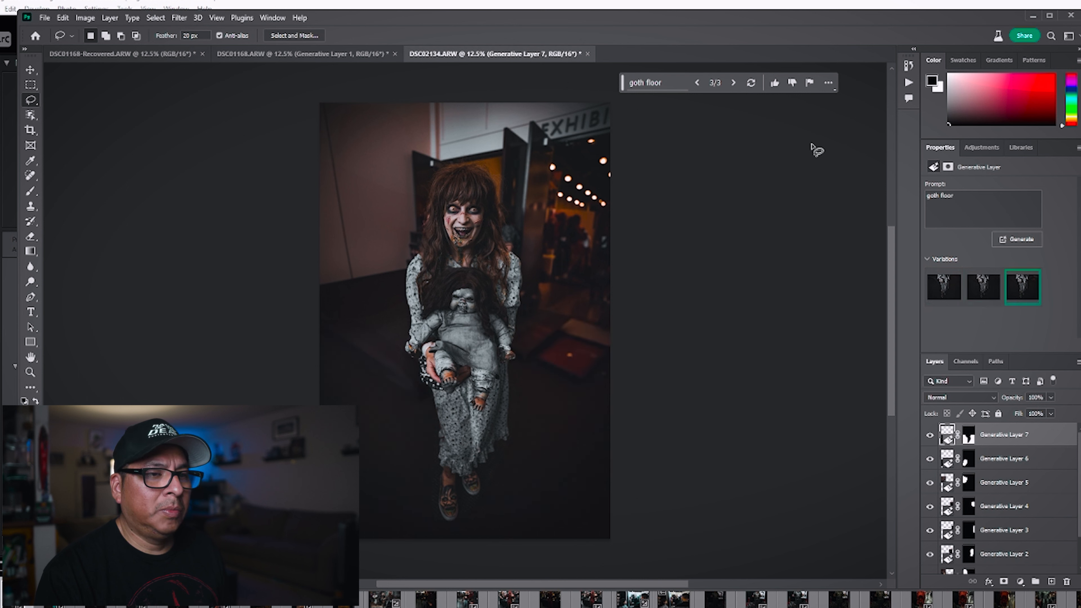
Run Generative Fill on the floor again with the prompt "dark gothic floor with fog"
left_click(659, 82)
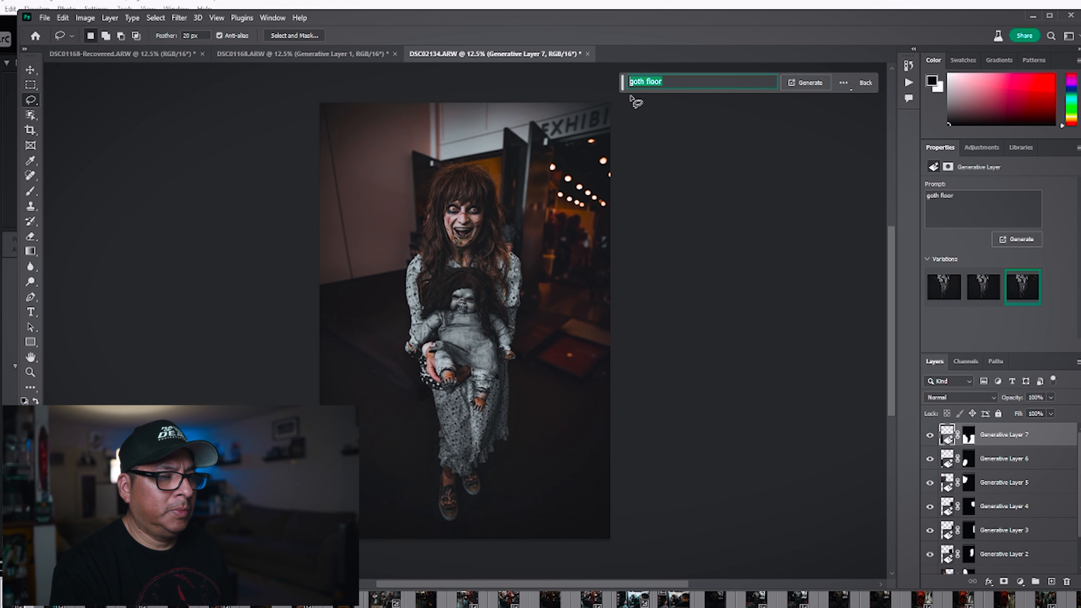
type("dark")
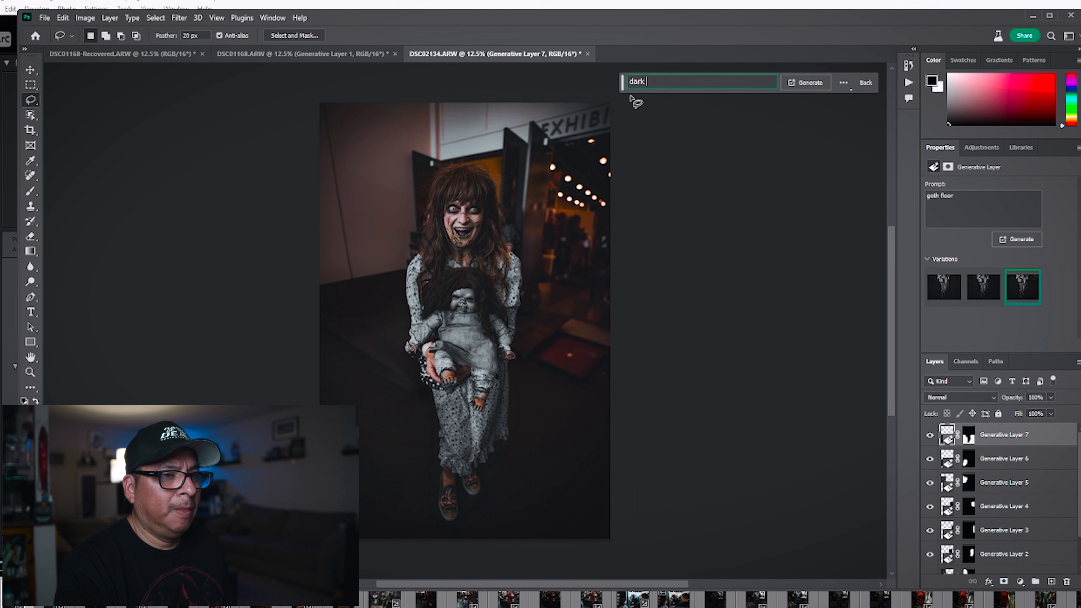
type(" gothic")
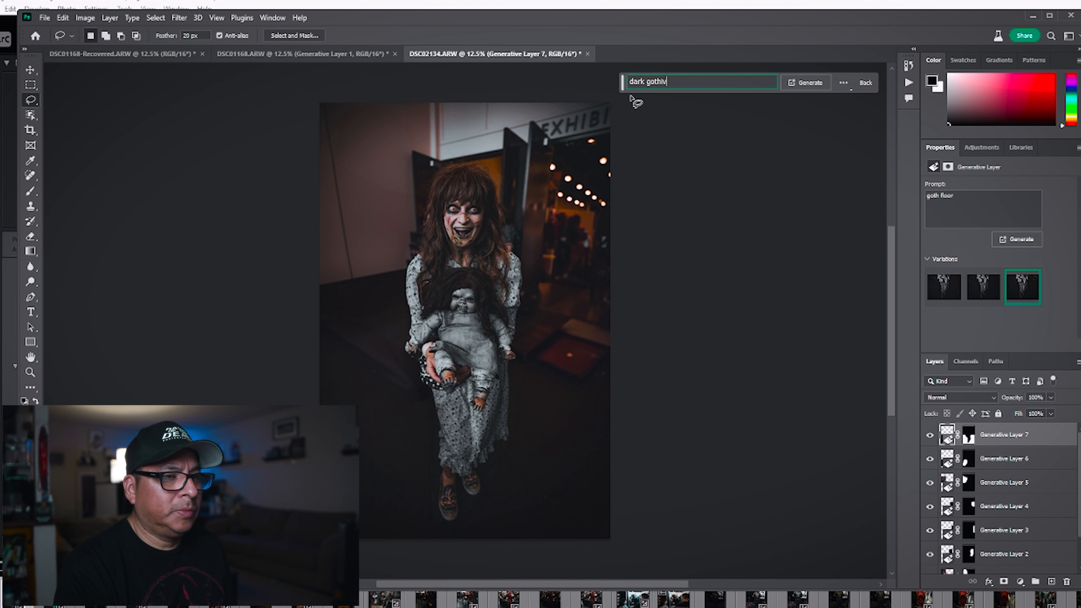
type(" floor")
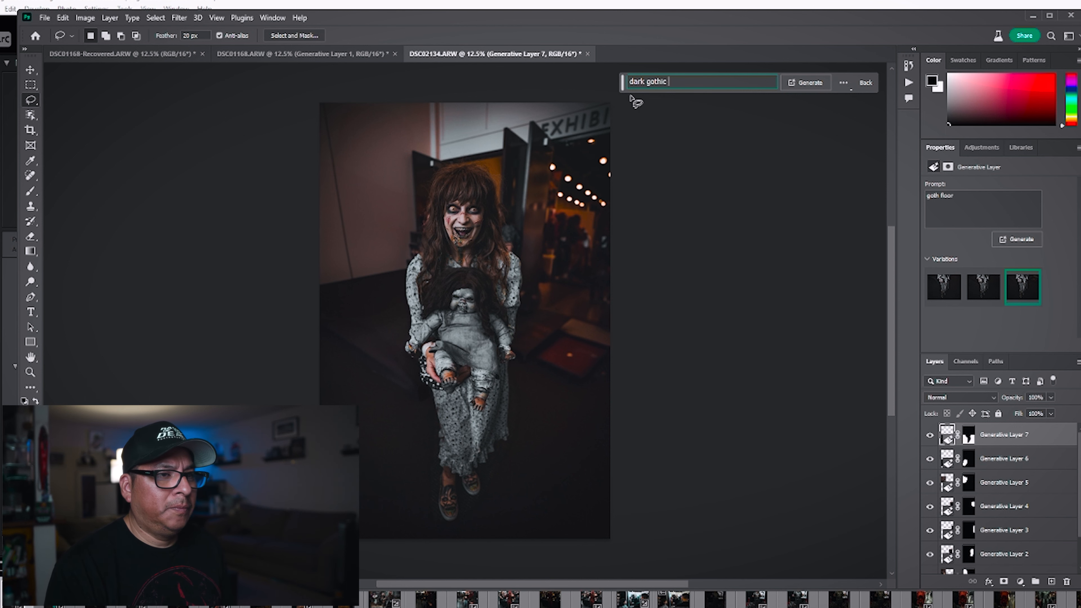
type(" with fog")
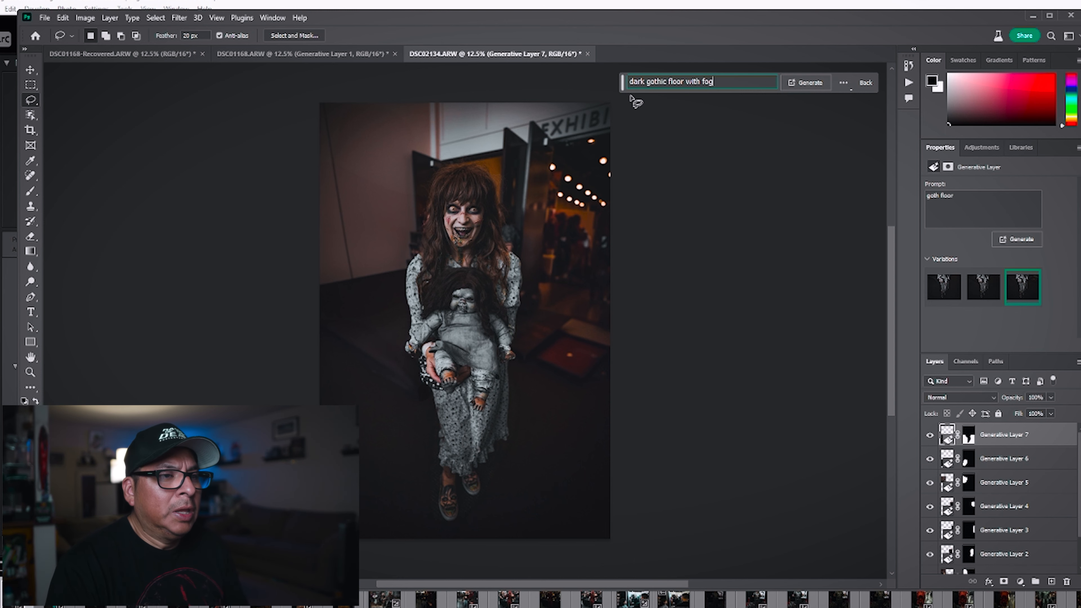
key("Return")
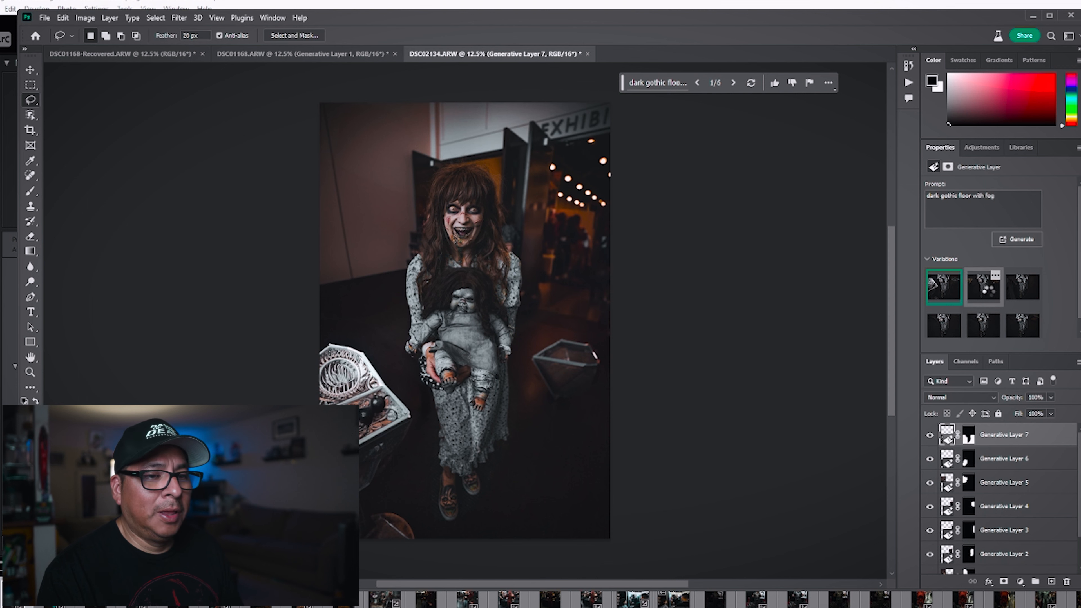
Compare the foggy gothic floor variations, generate another batch and view its third variation
left_click(987, 294)
left_click(1030, 296)
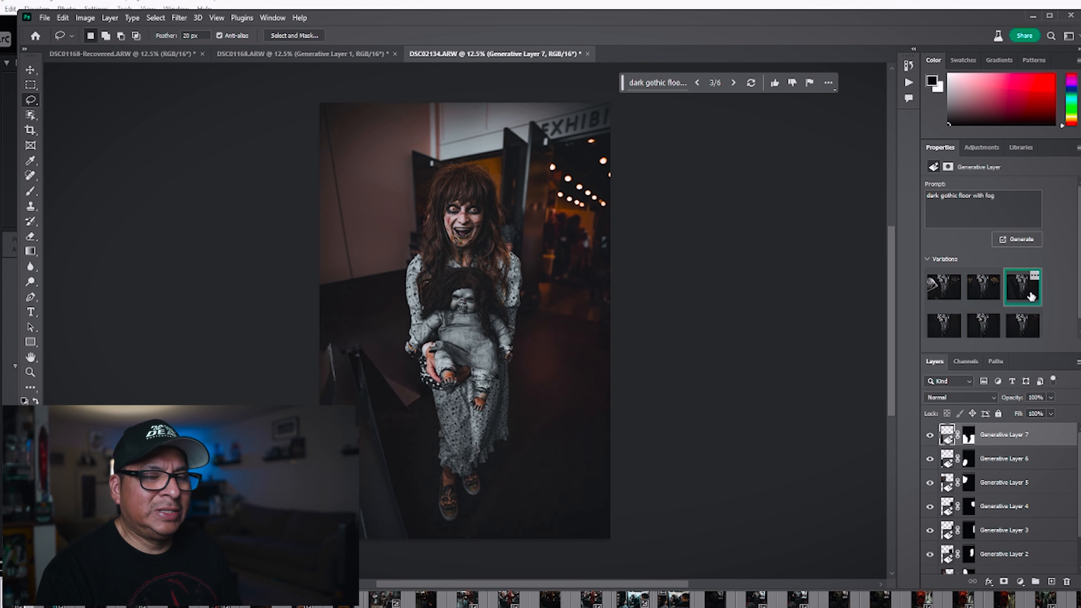
left_click(751, 82)
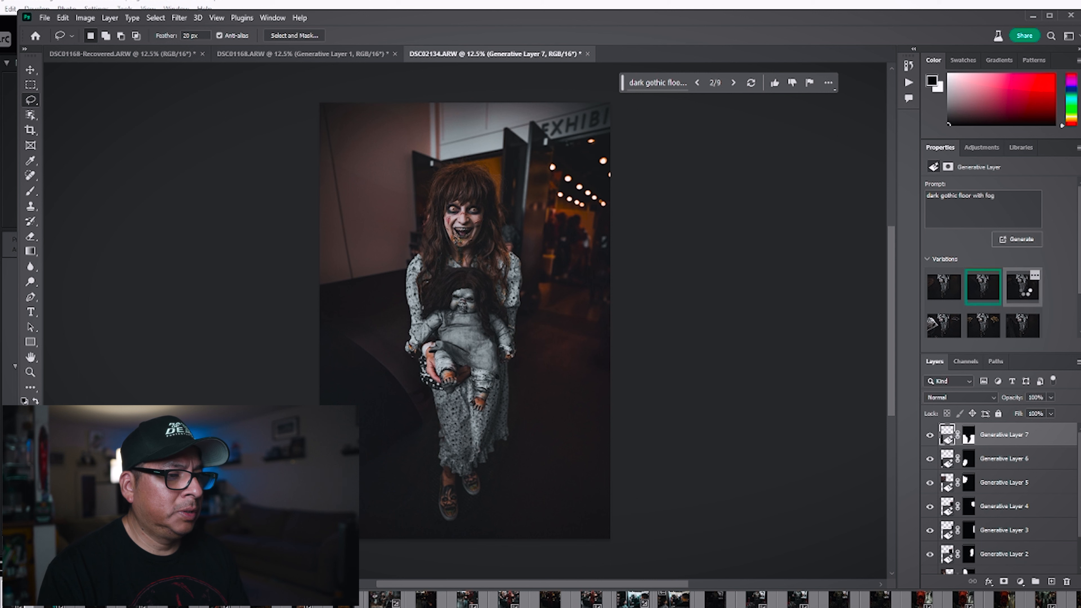
left_click(1024, 294)
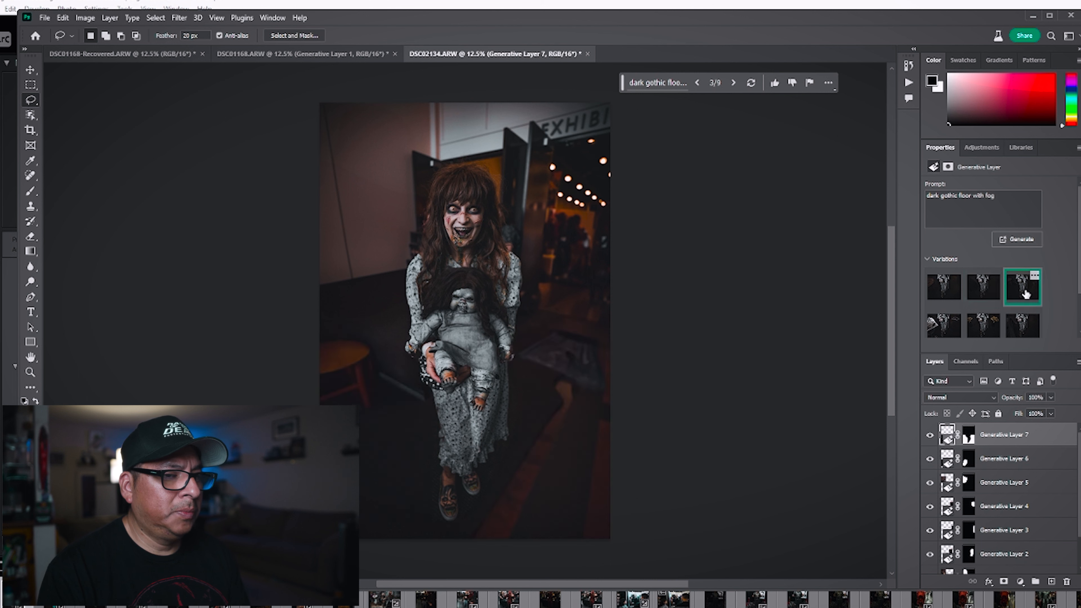
Regenerate the floor with the prompt "dark floor with fog", keep the first variation and save the document
left_click(751, 82)
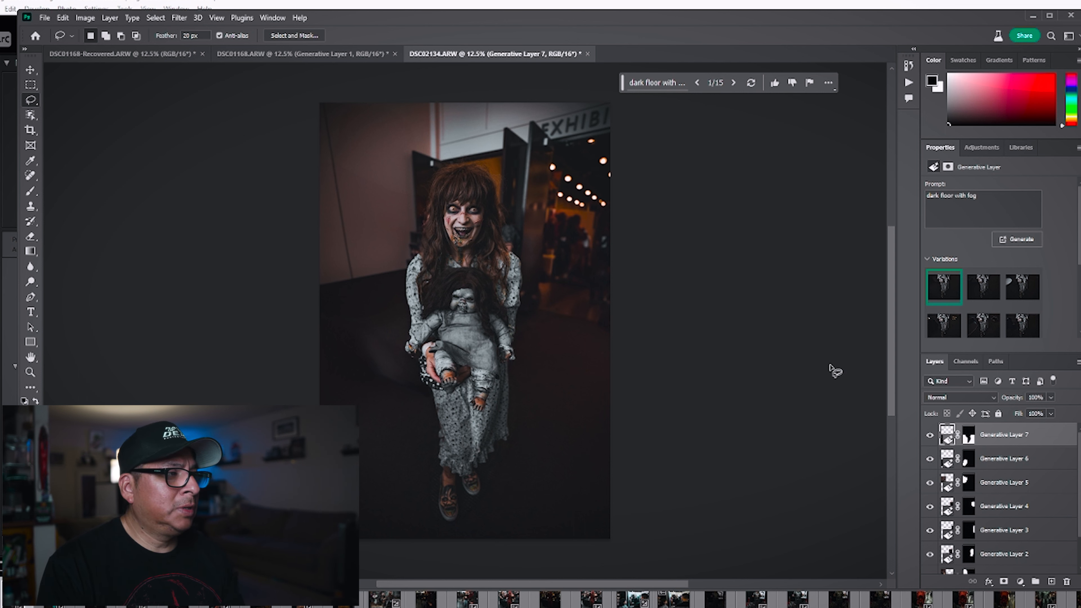
left_click(44, 17)
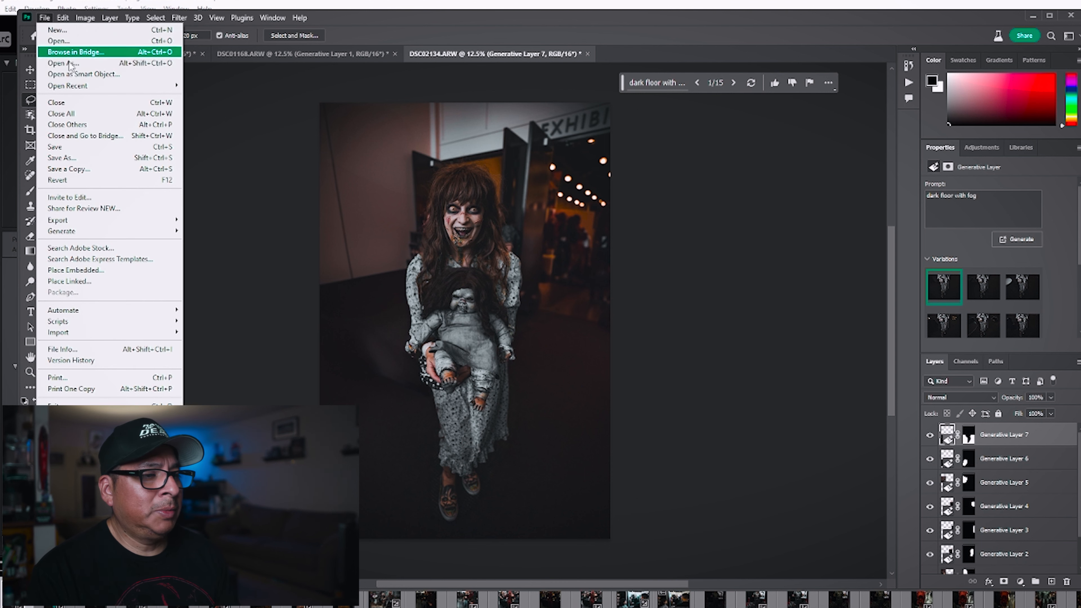
left_click(55, 146)
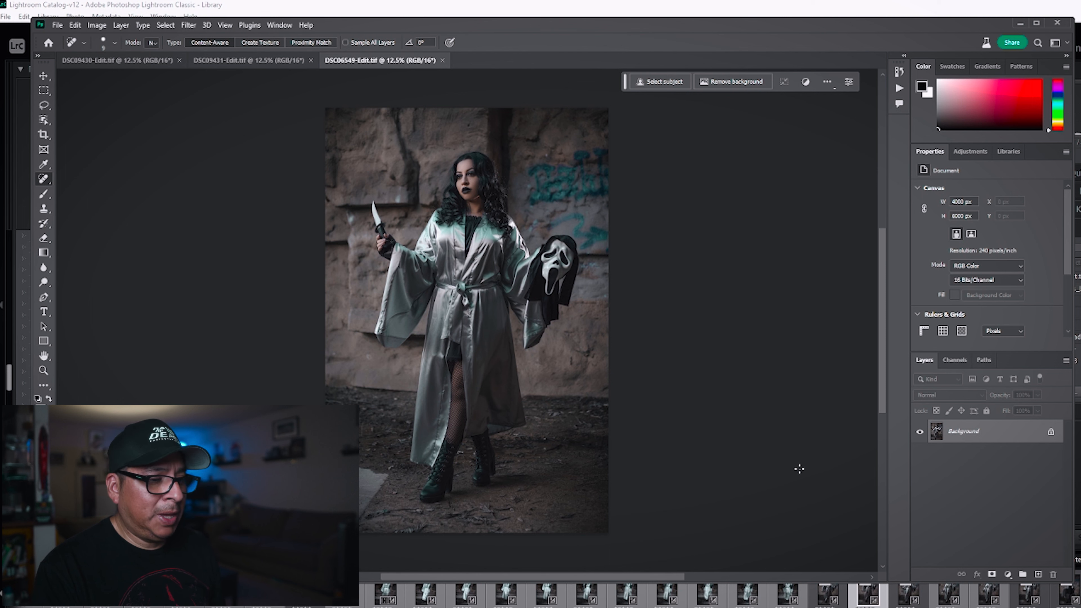
Select the woman in the robe, invert the selection to the background and generatively fill it with the prompt "haunted house night foggy"
left_click(661, 82)
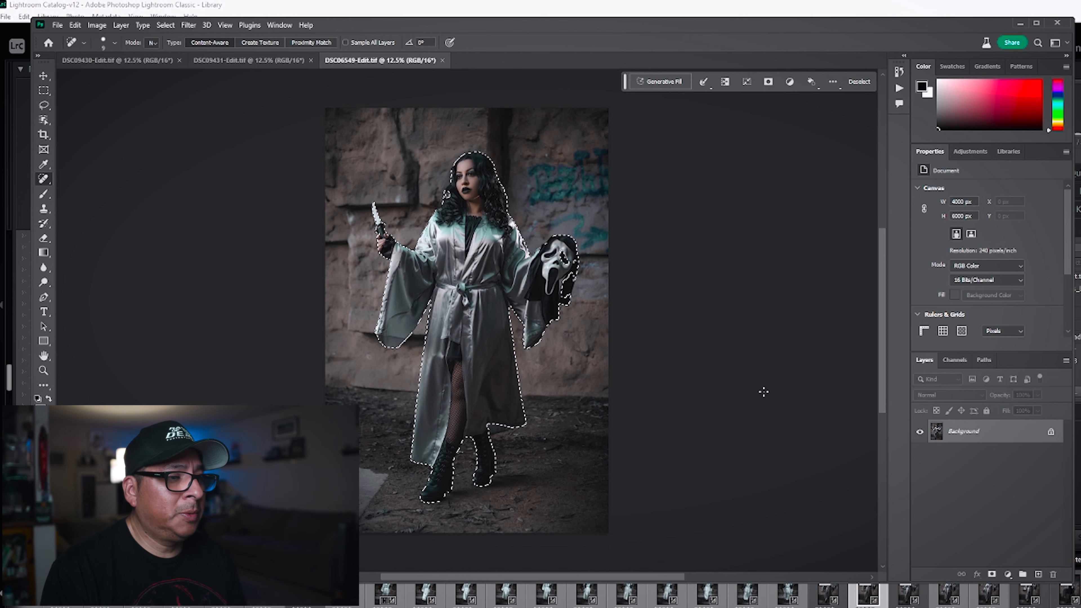
left_click(725, 81)
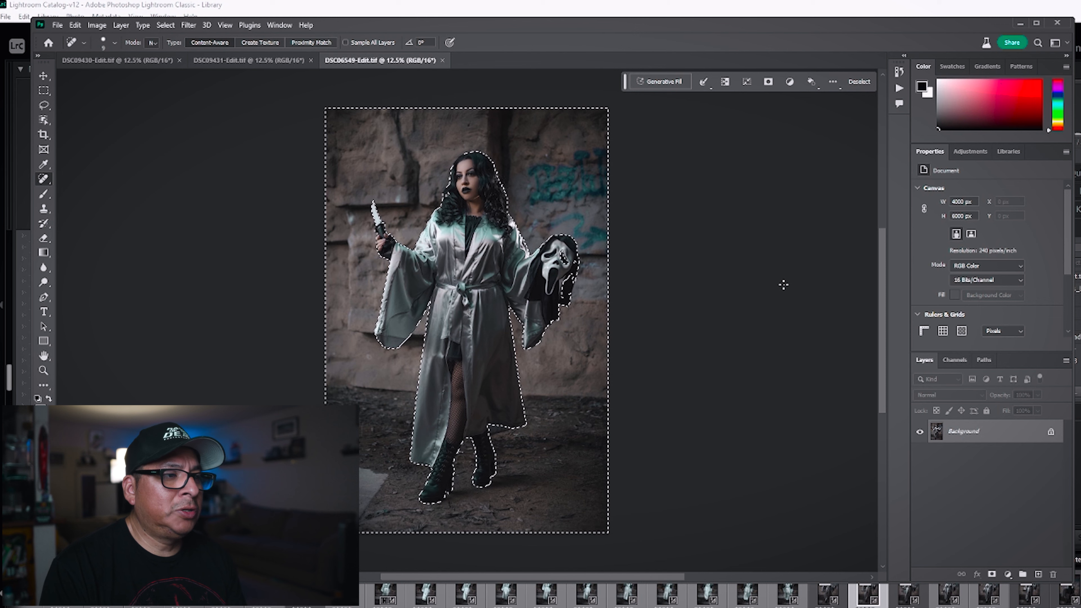
left_click(663, 82)
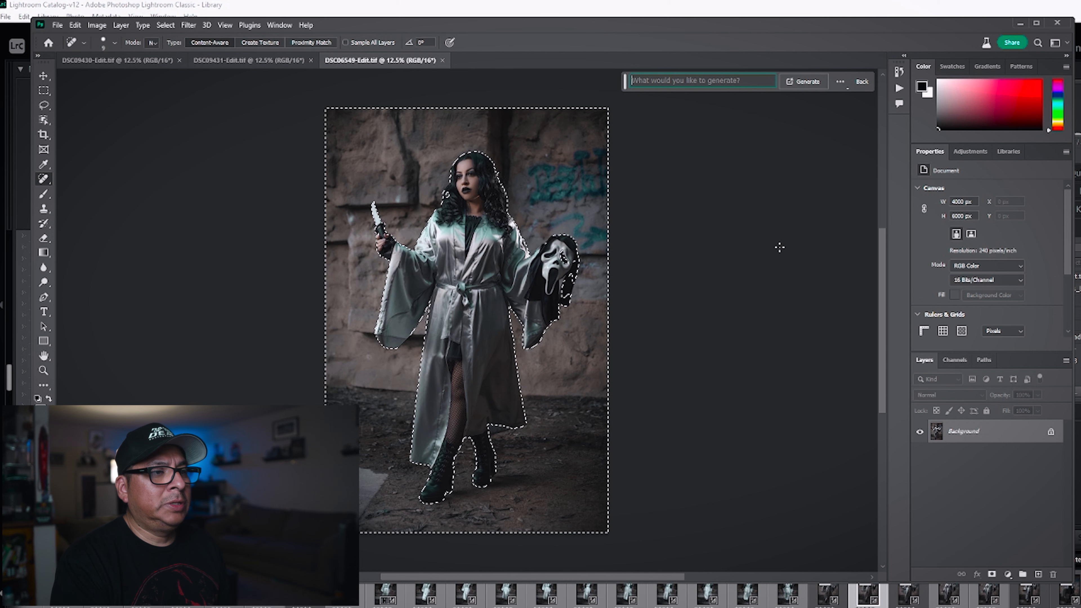
type("haunted hou")
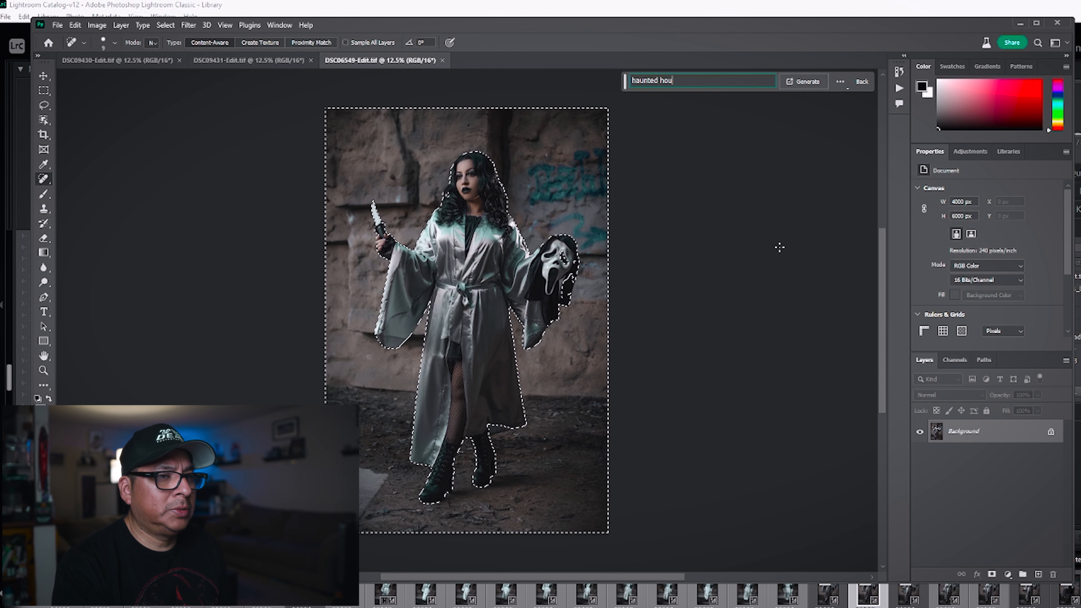
type("se nigh")
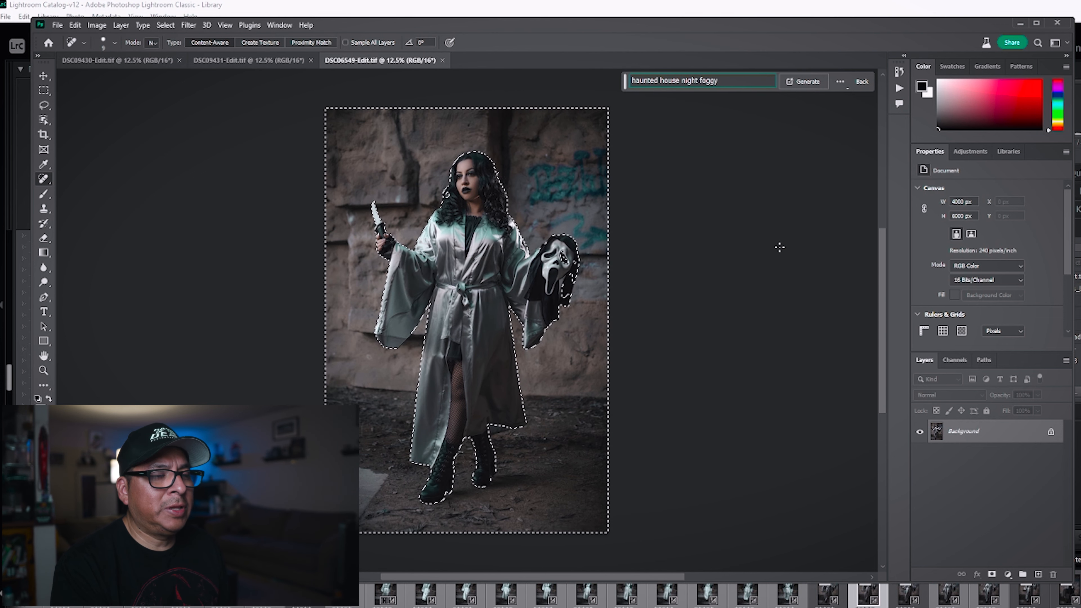
type("t foggy")
key("Return")
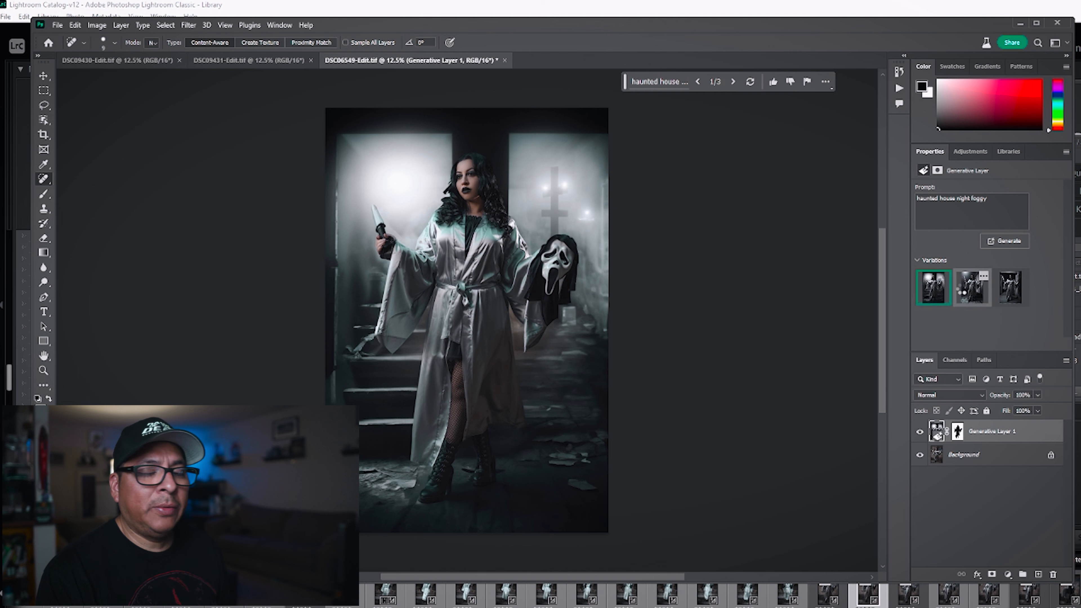
Compare the three haunted house backgrounds, choose the first one and rate it as a good result
left_click(963, 293)
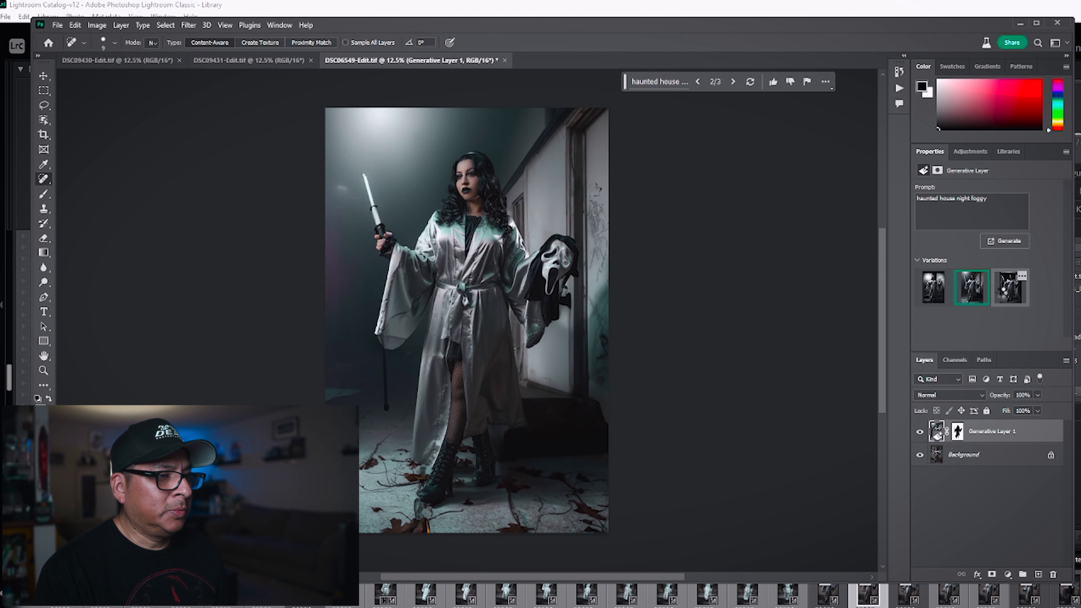
left_click(1004, 293)
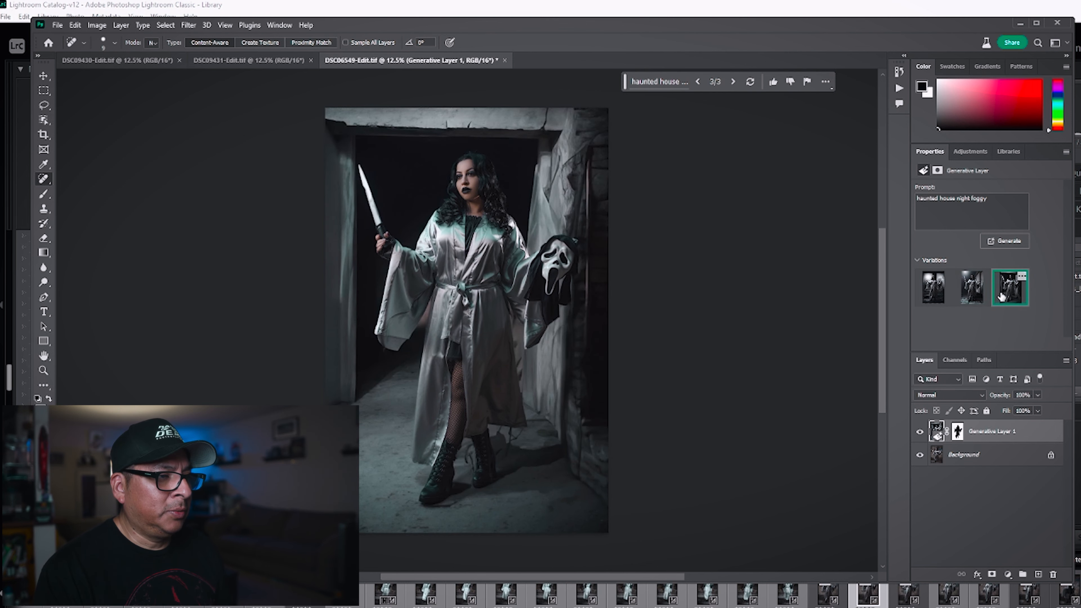
left_click(938, 296)
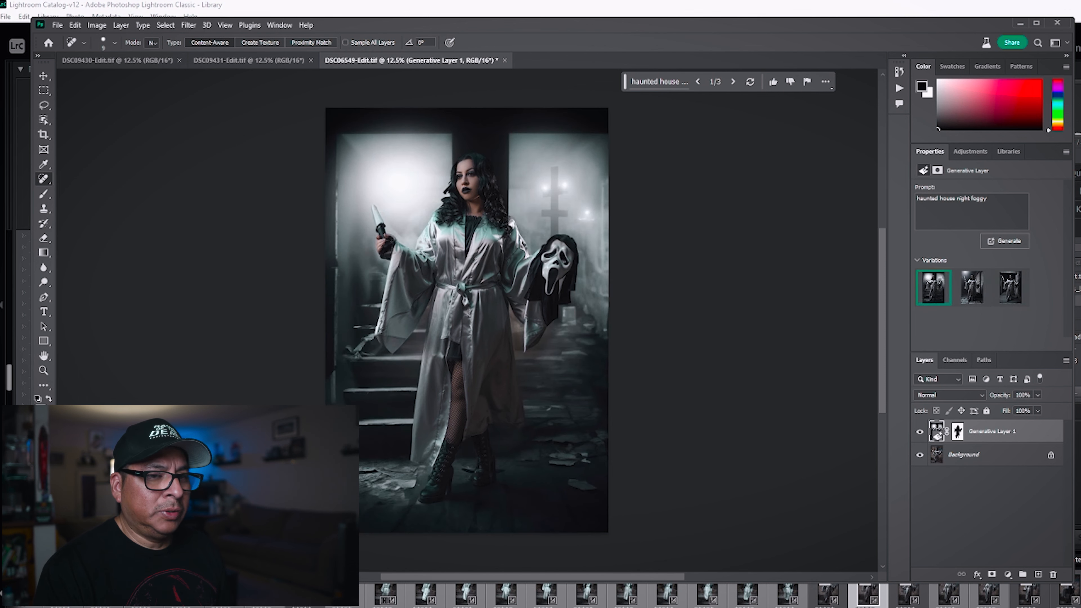
left_click(773, 83)
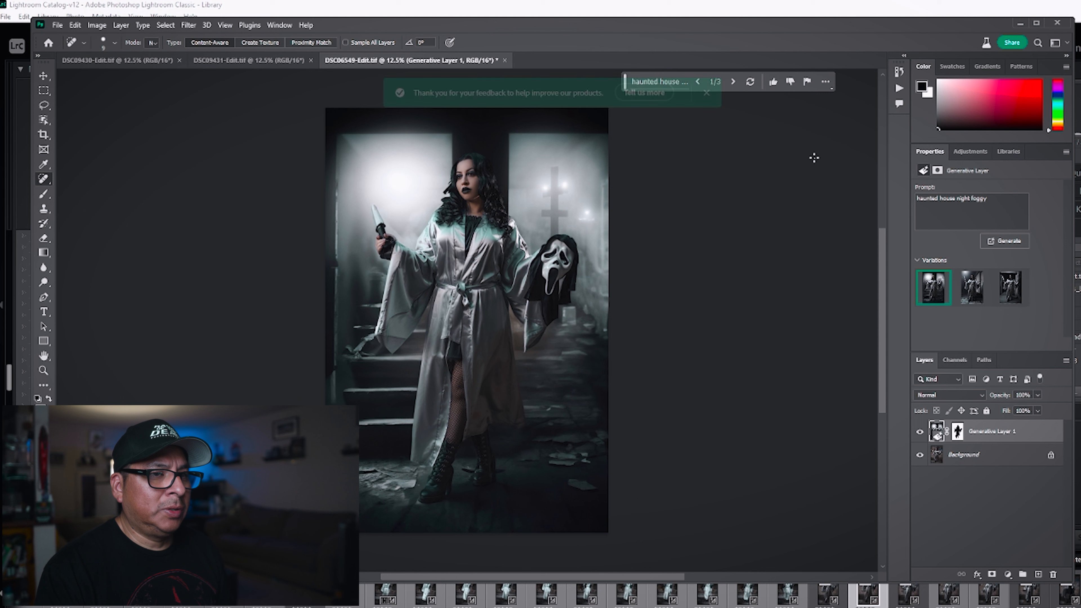
Generate backgrounds with the prompt "abandoned city night foggy", compare them and return to the haunted house variation with the staircase
left_click(750, 82)
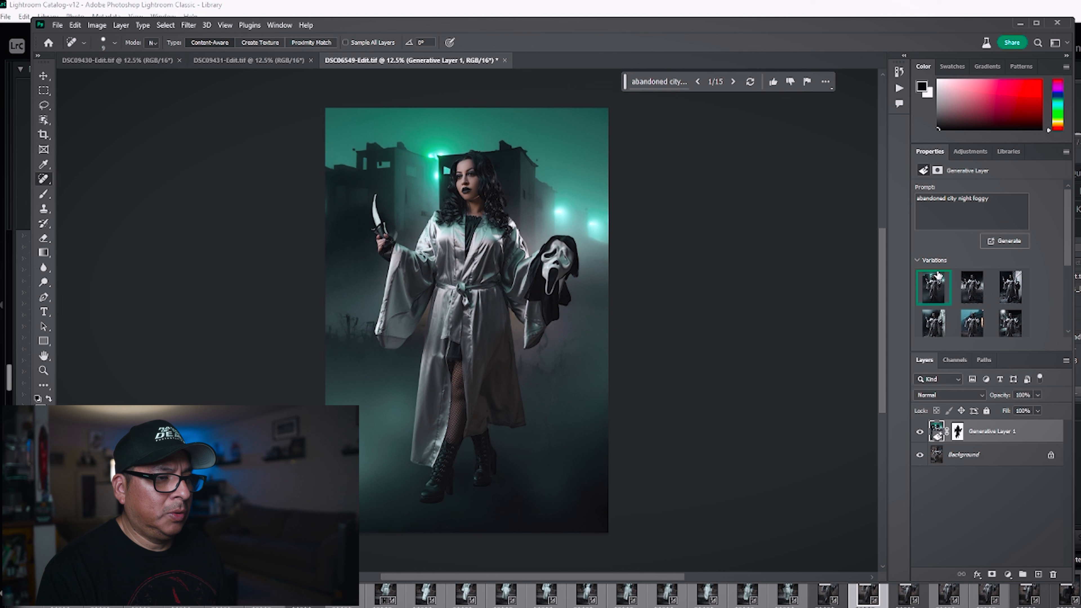
left_click(974, 290)
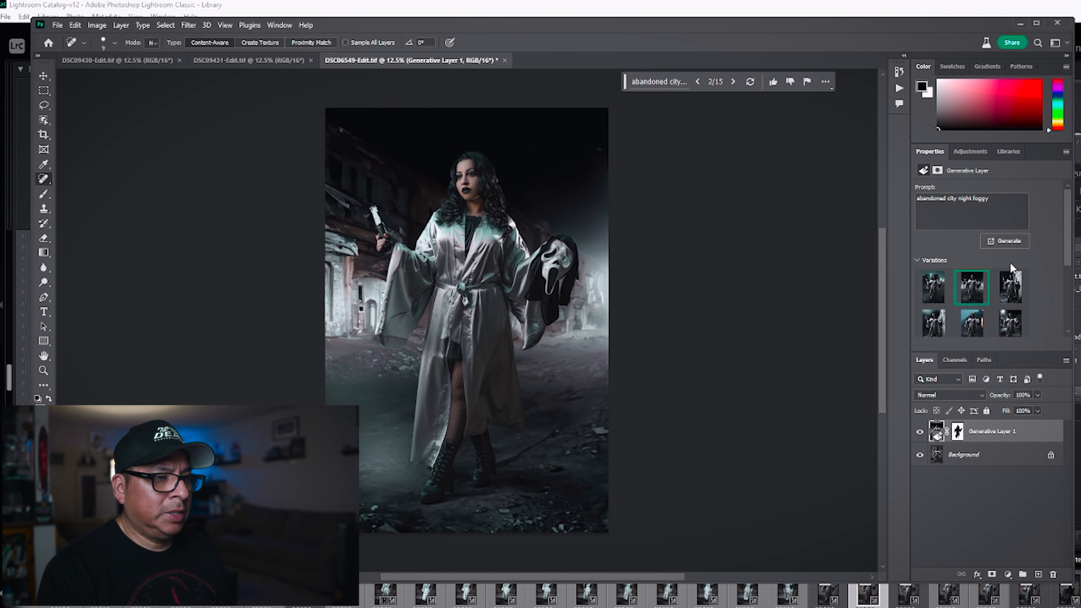
left_click(1015, 291)
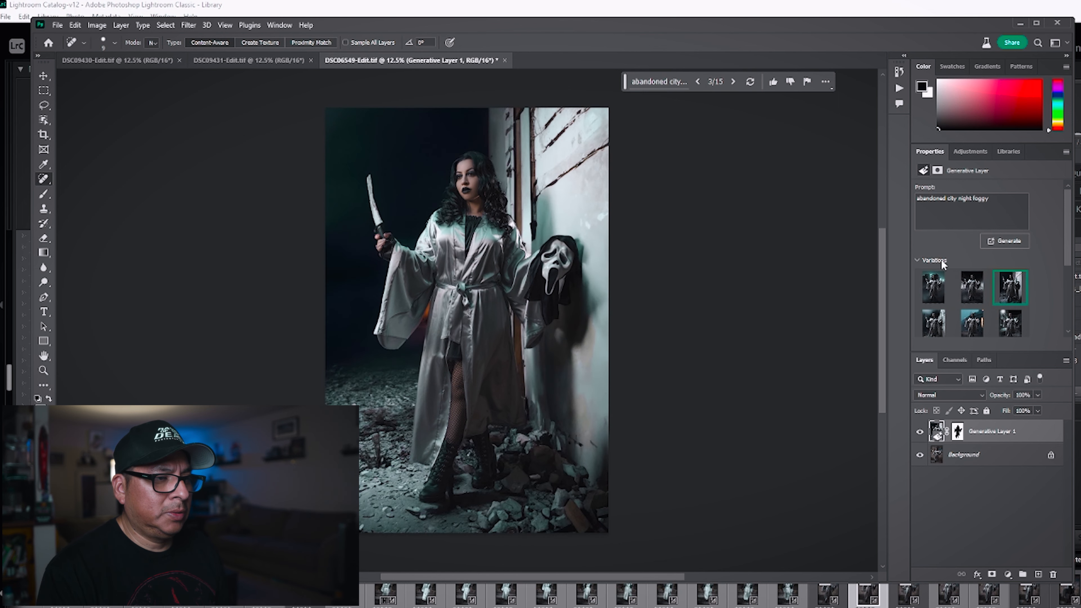
scroll(932, 263, "down", 4)
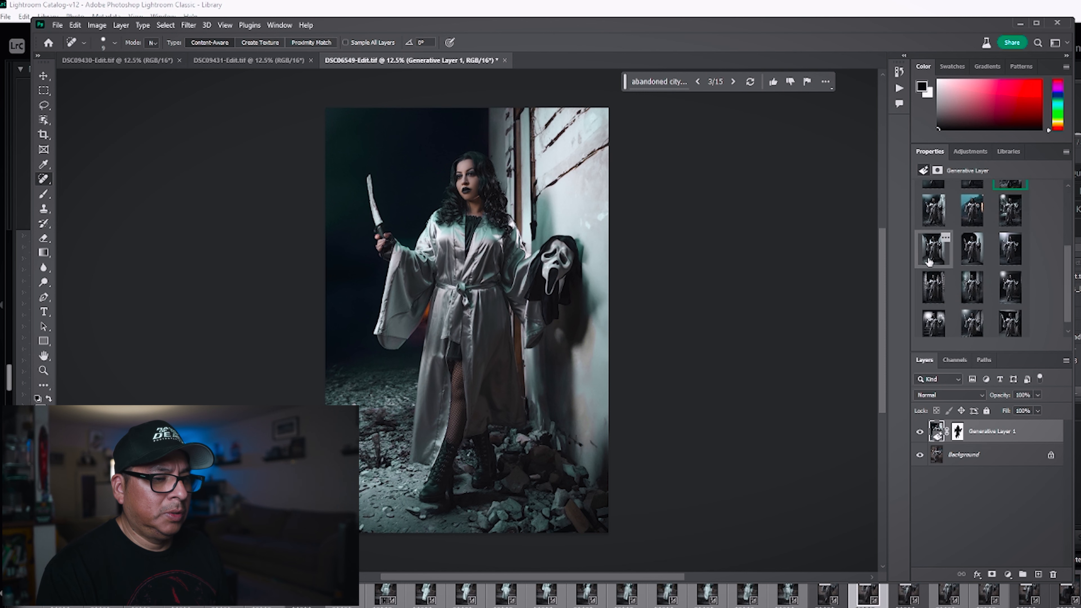
left_click(933, 314)
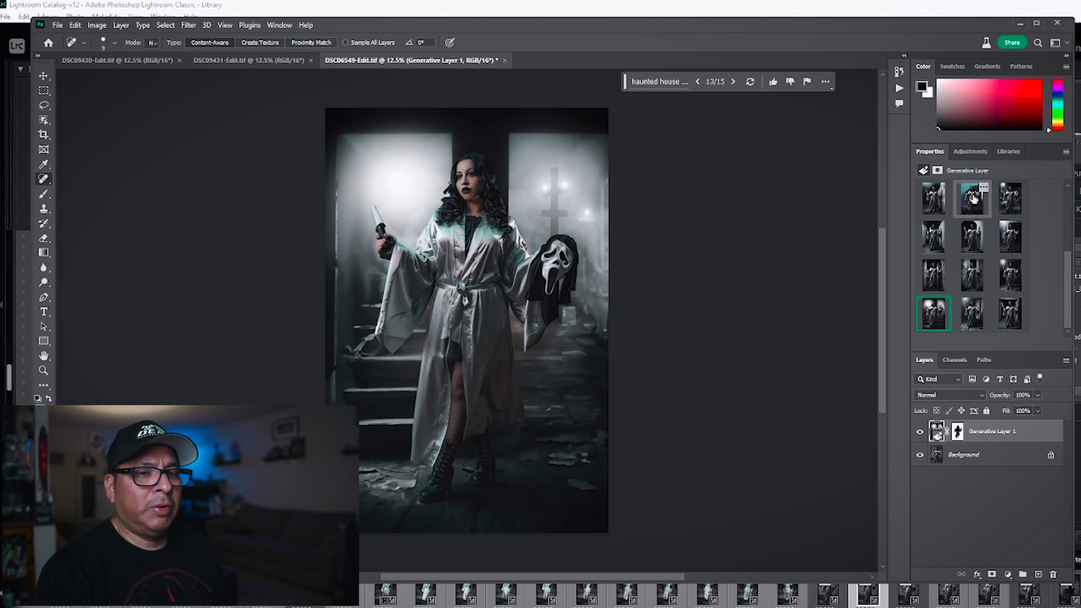
Add a Curves adjustment layer above the generated background layer
left_click(967, 150)
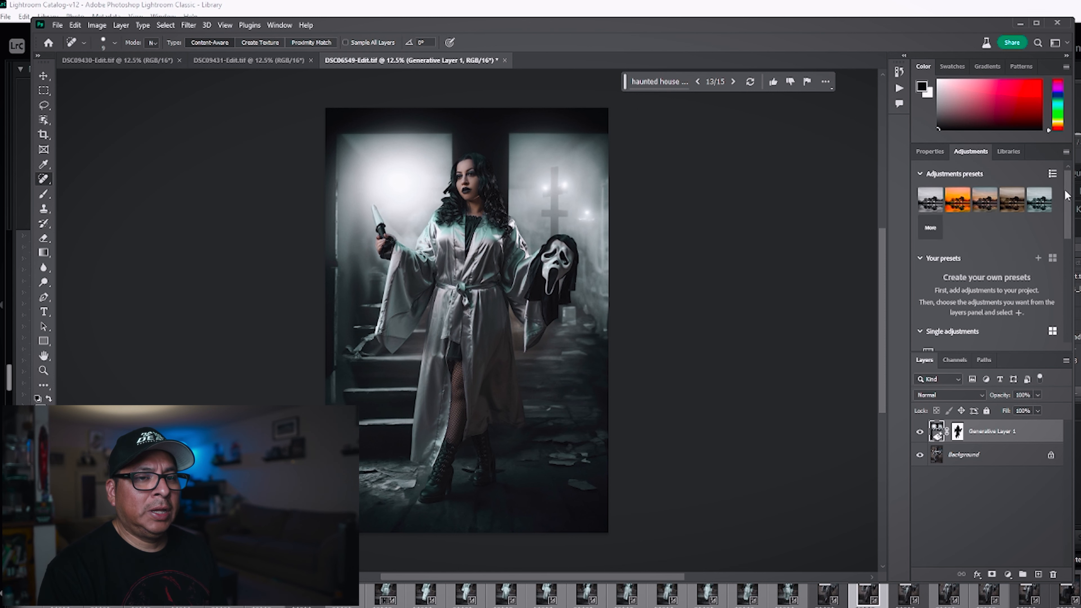
left_click_drag(1065, 191, 1066, 238)
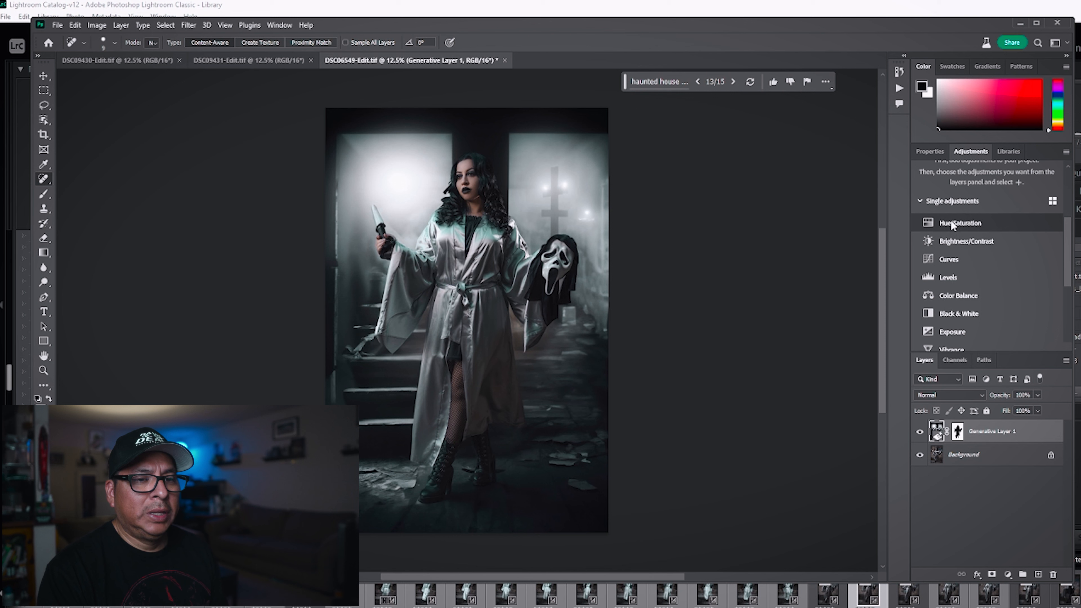
left_click(960, 260)
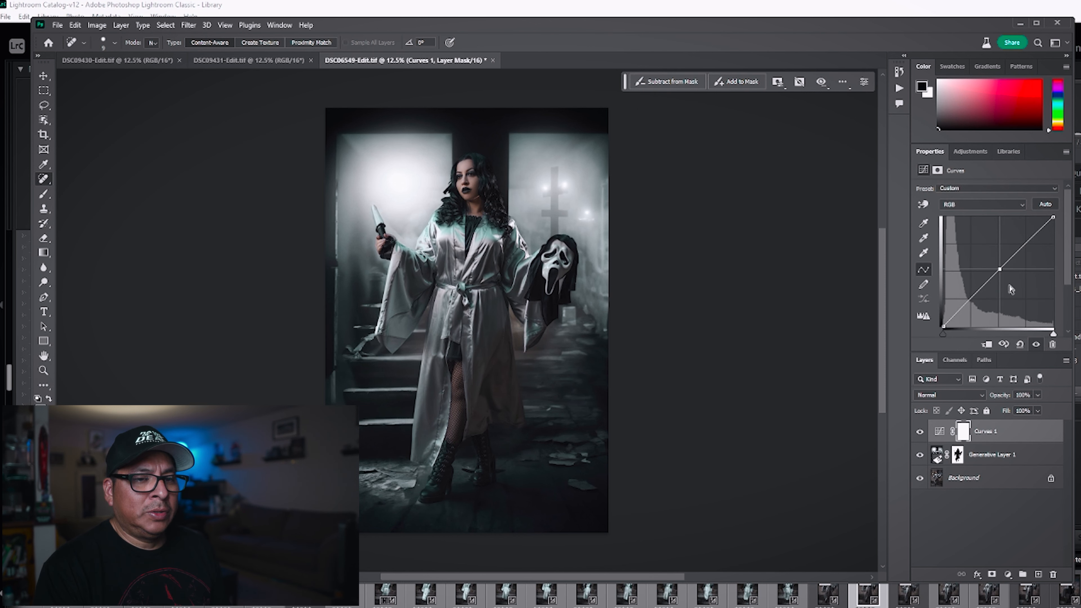
Add shadow and highlight points to the RGB curve, lift the black point, darken the shadows slightly and raise the highlights
left_click(1027, 239)
left_click(970, 297)
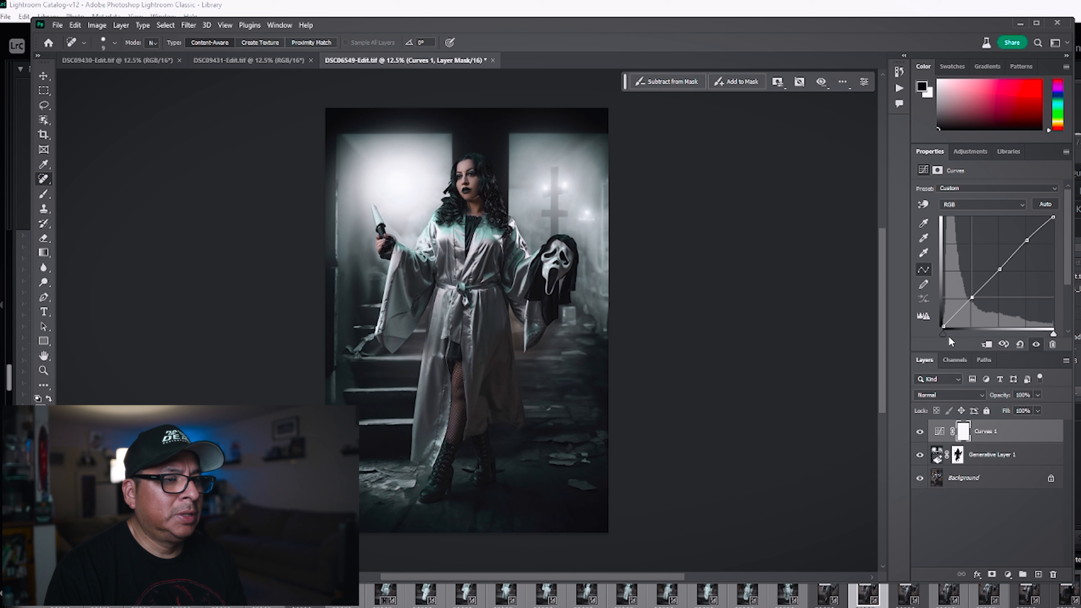
left_click_drag(943, 326, 928, 318)
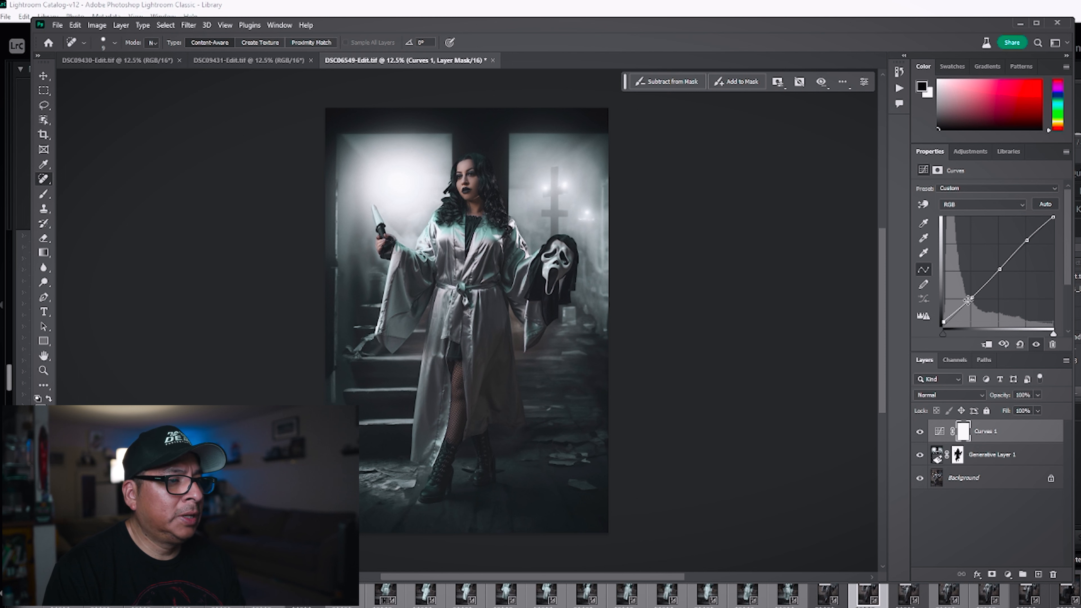
left_click(970, 297)
left_click_drag(971, 297, 970, 299)
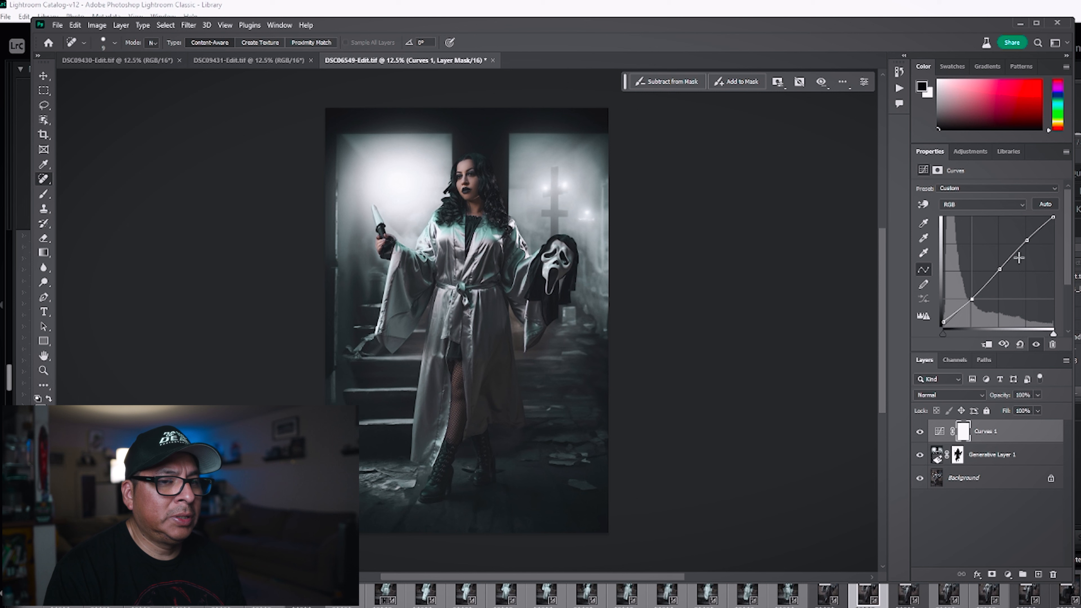
left_click_drag(1027, 239, 1020, 242)
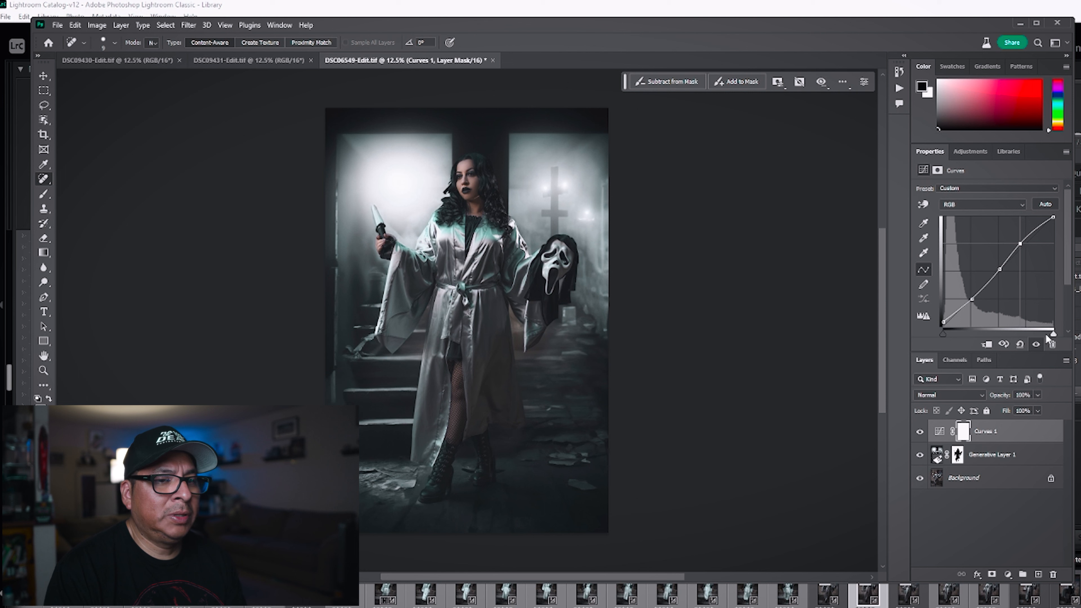
Add a Hue/Saturation adjustment layer and set the Blues range to saturation -43 and lightness +15
left_click(977, 152)
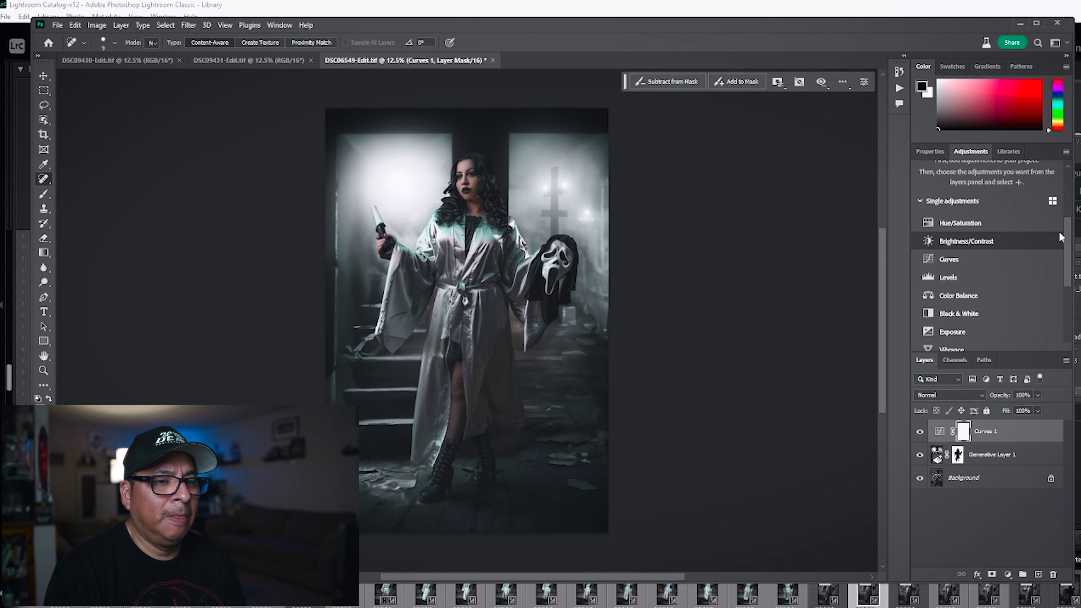
left_click(975, 225)
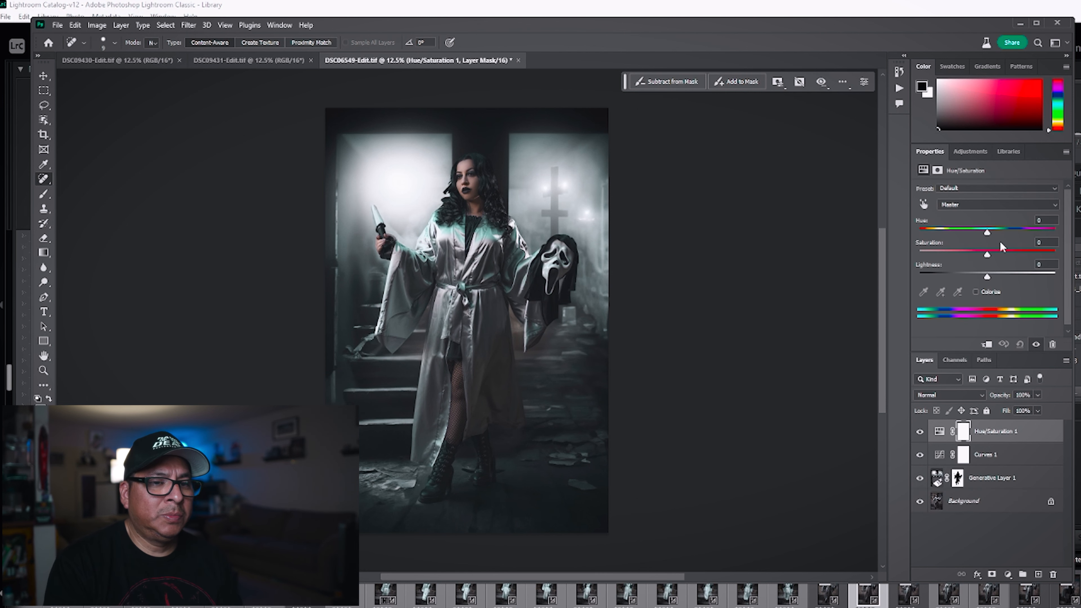
left_click(1043, 203)
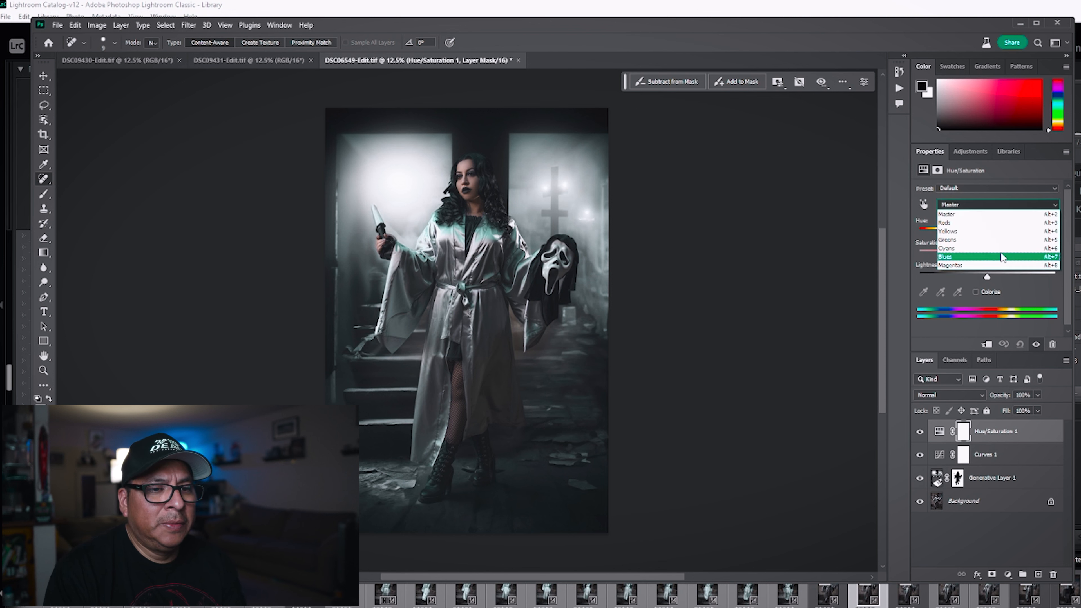
left_click(1005, 257)
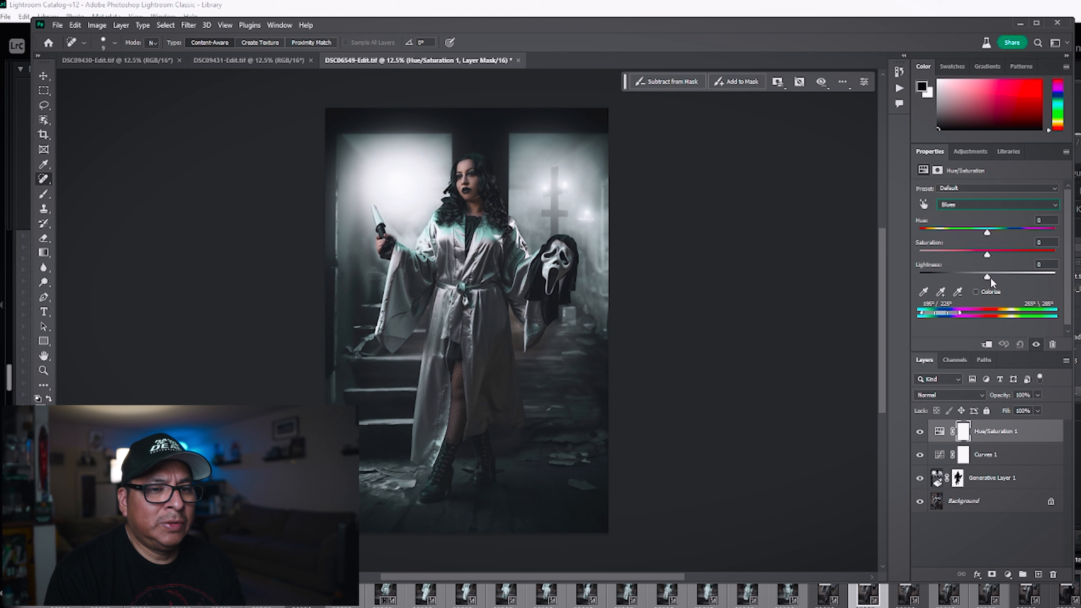
left_click_drag(986, 255, 995, 277)
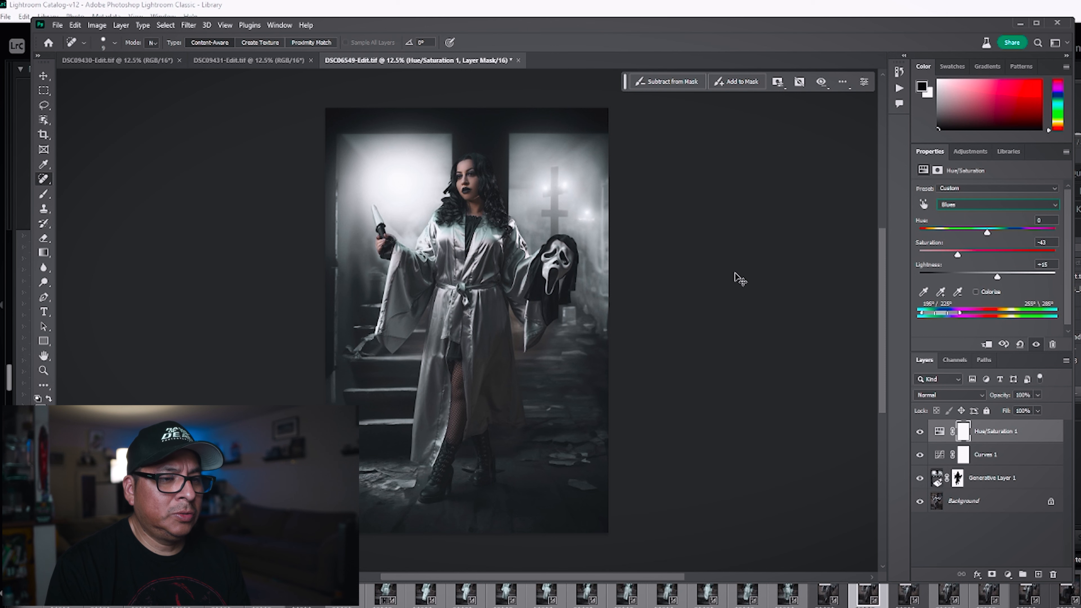
Outline the knife blade in the woman's raised hand with a freehand Lasso selection
key("ctrl+plus")
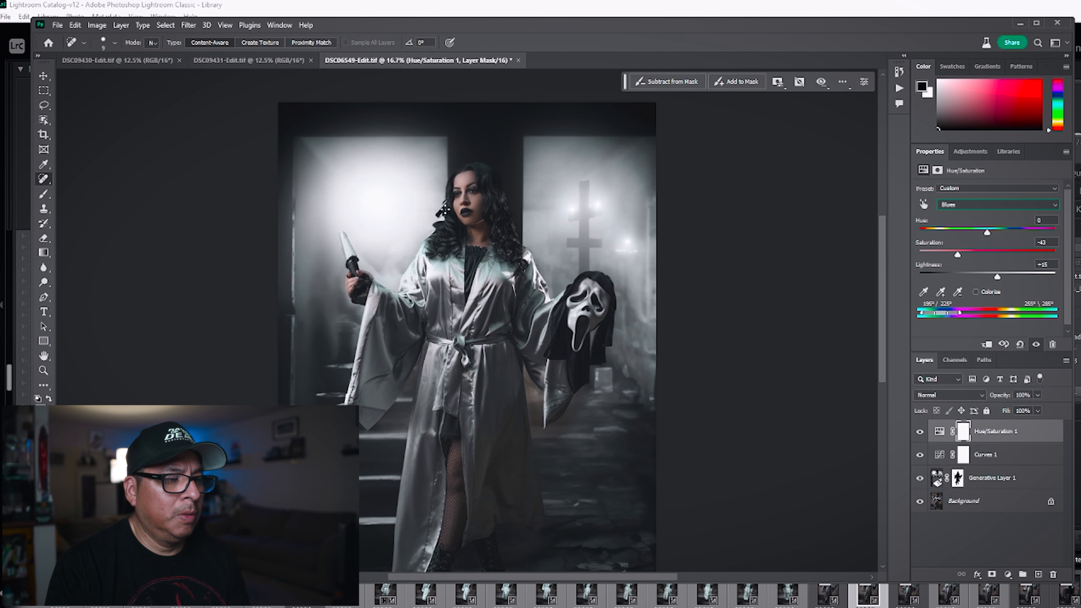
left_click(44, 105)
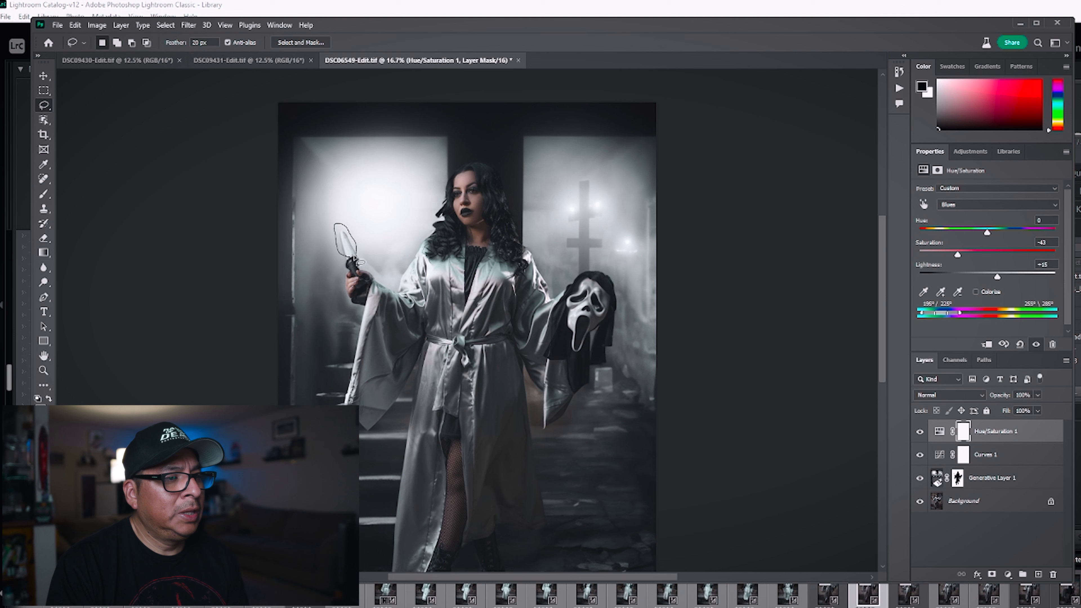
left_click_drag(358, 255, 360, 256)
Try to replace the selected blade using Generative Fill with the prompt "knife"
left_click(659, 80)
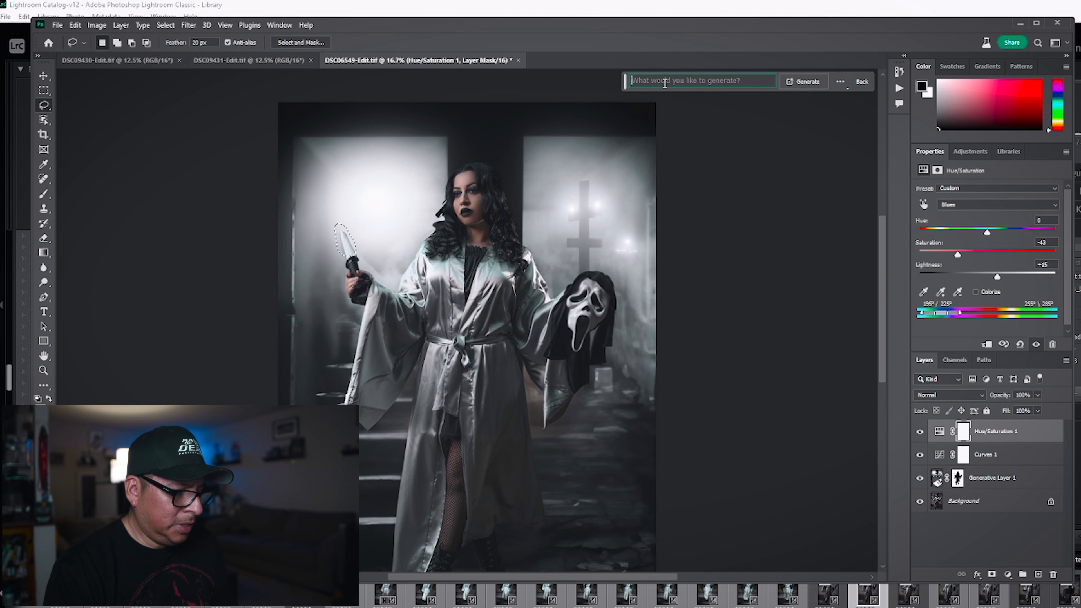
type("knife")
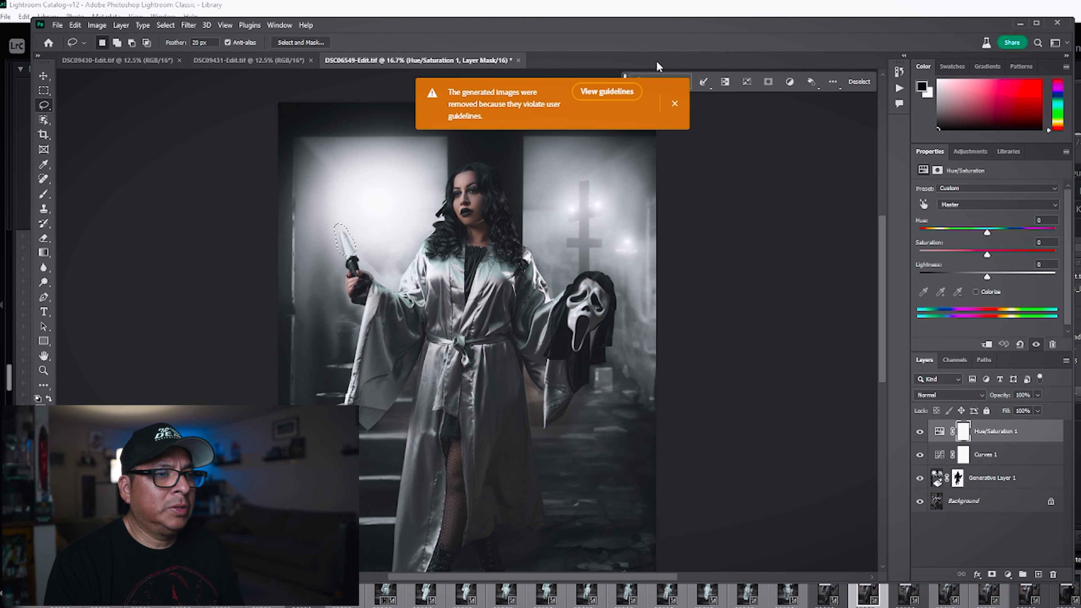
left_click(675, 106)
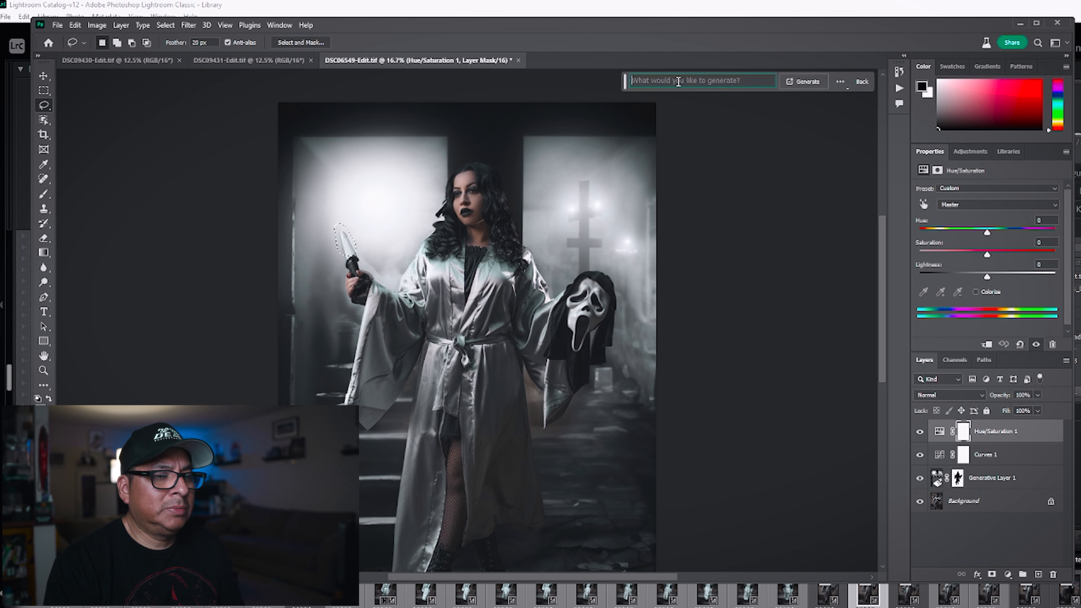
Retry Generative Fill on the selected blade without a prompt, and undo the generated fill
left_click(803, 82)
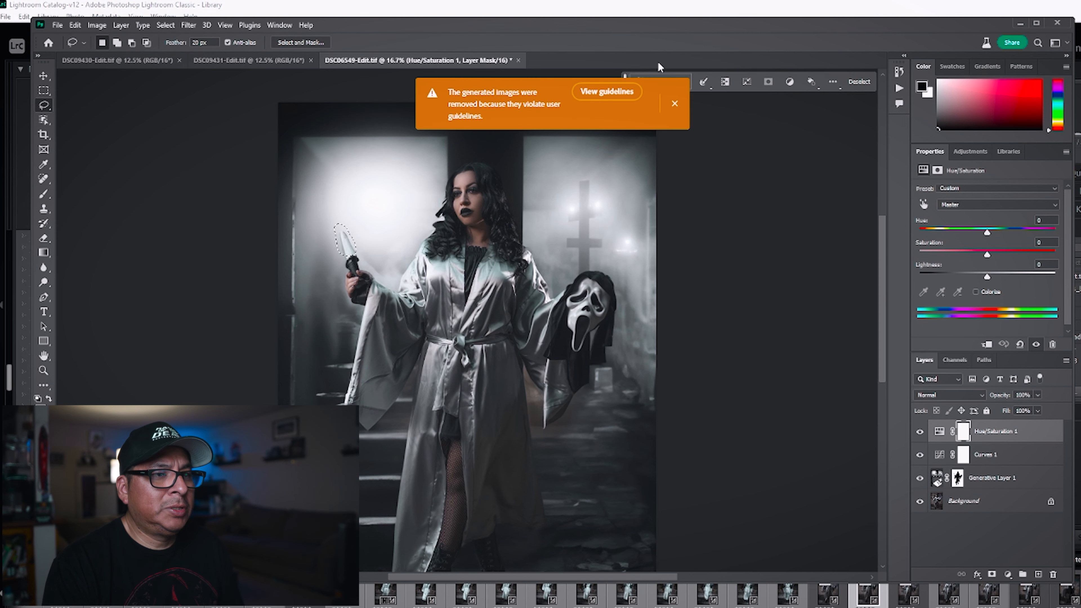
left_click(675, 103)
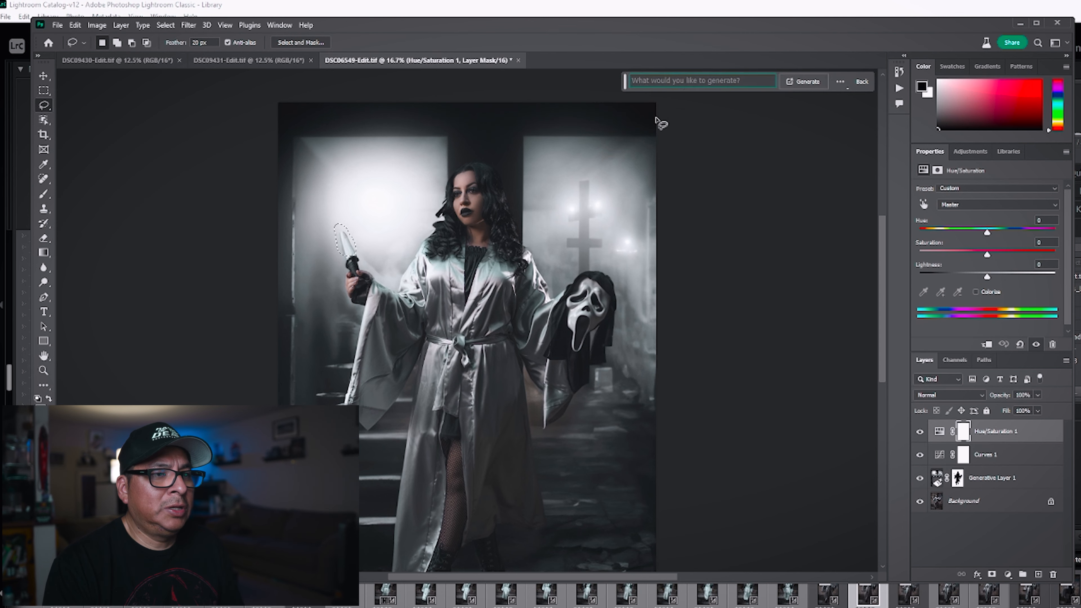
left_click(803, 81)
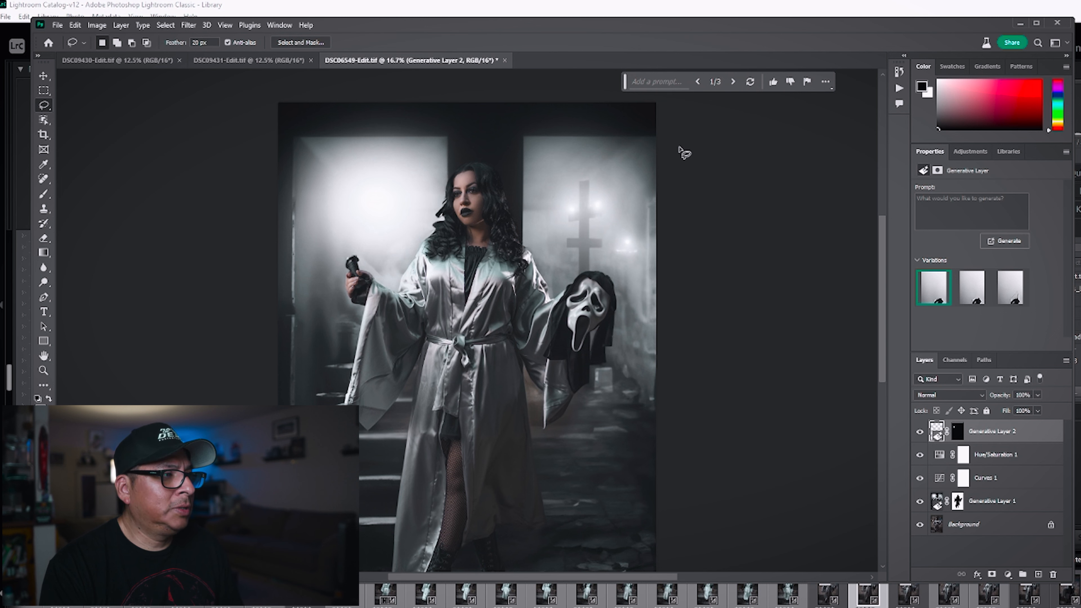
left_click(74, 25)
left_click(98, 36)
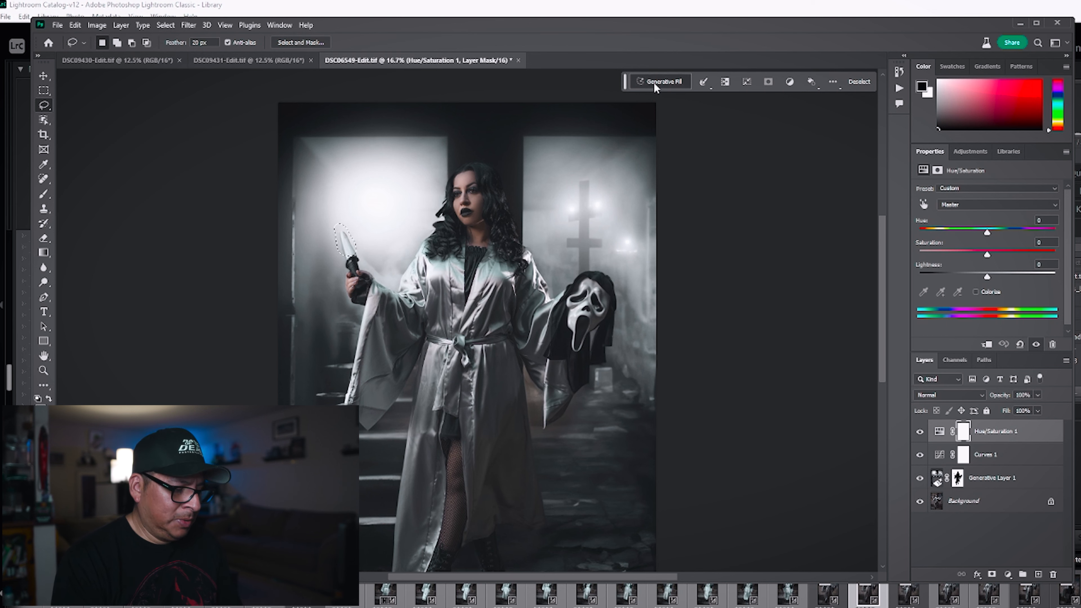
Generate a new knife blade in the selection with the prompt "blade", compare the variations and keep the second one
left_click(660, 81)
type("blade")
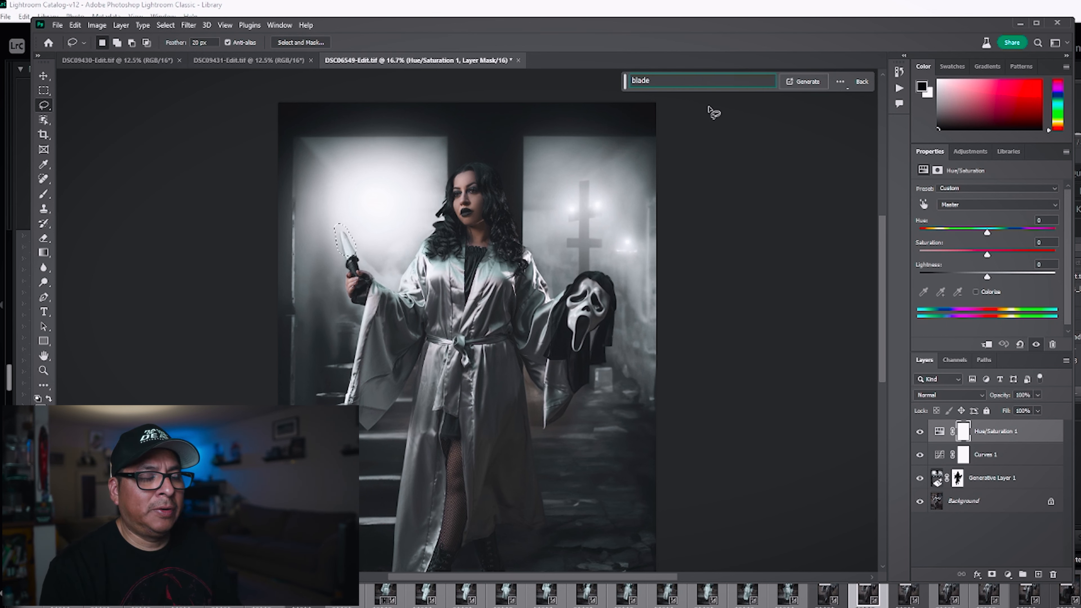
key("Return")
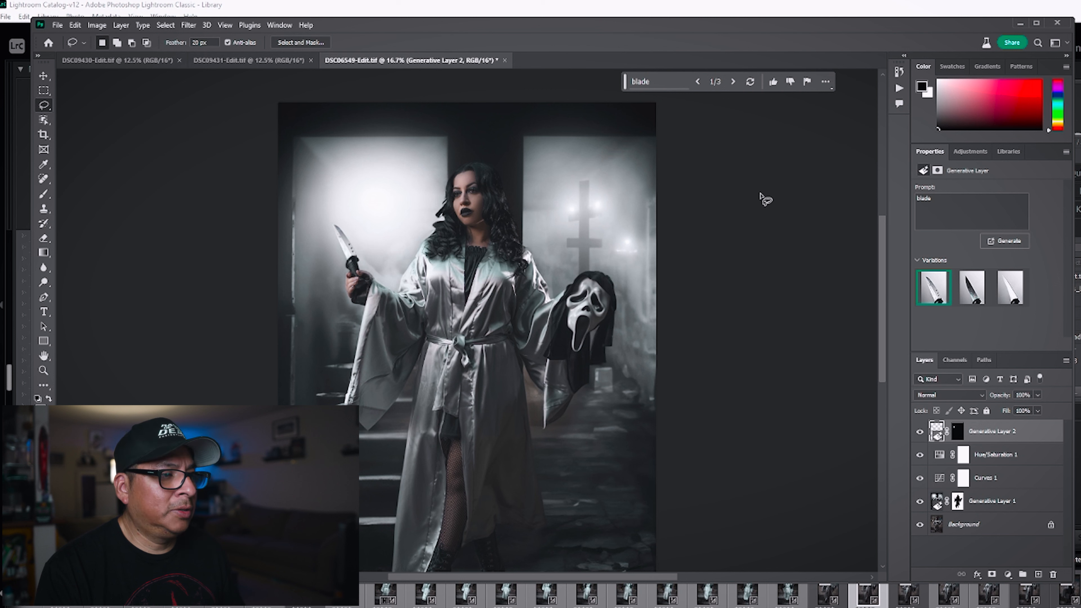
left_click(968, 302)
left_click(1006, 300)
left_click(970, 295)
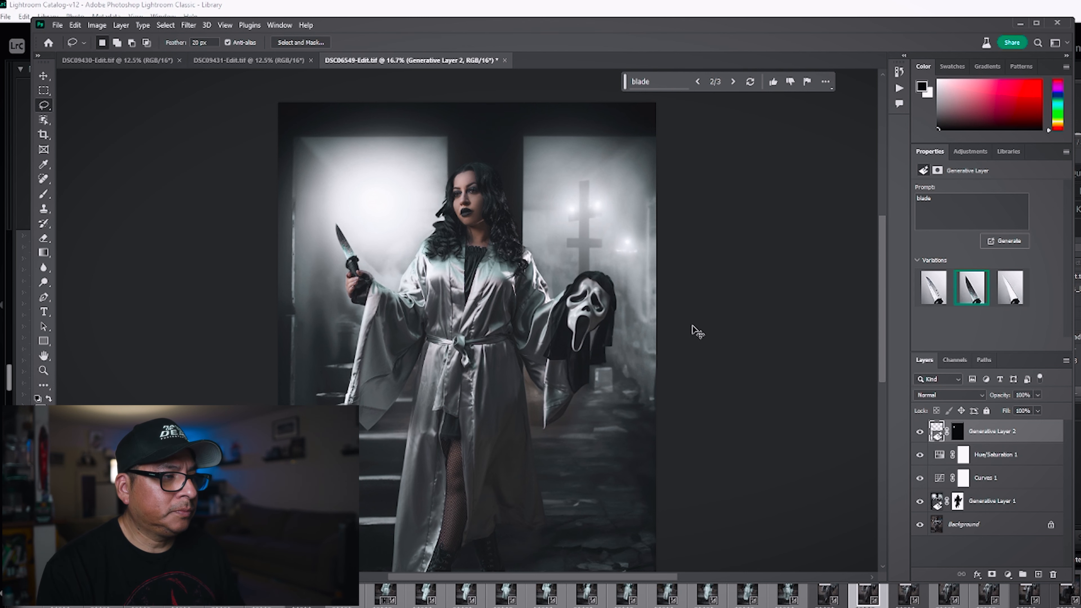
Save the edited cosplay photo with its generative and adjustment layers
key("ctrl+minus")
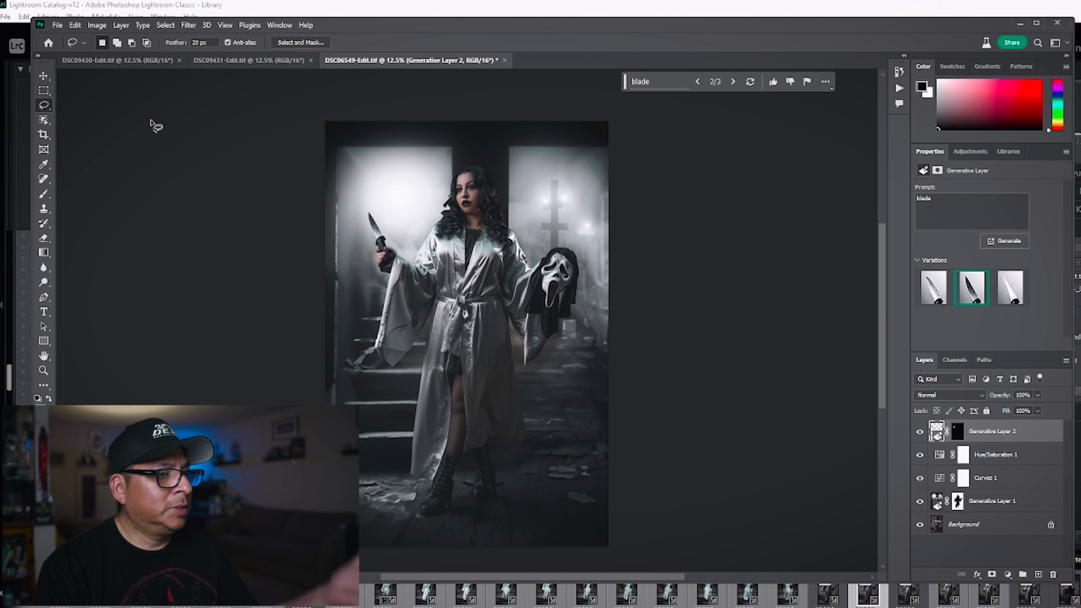
left_click(58, 25)
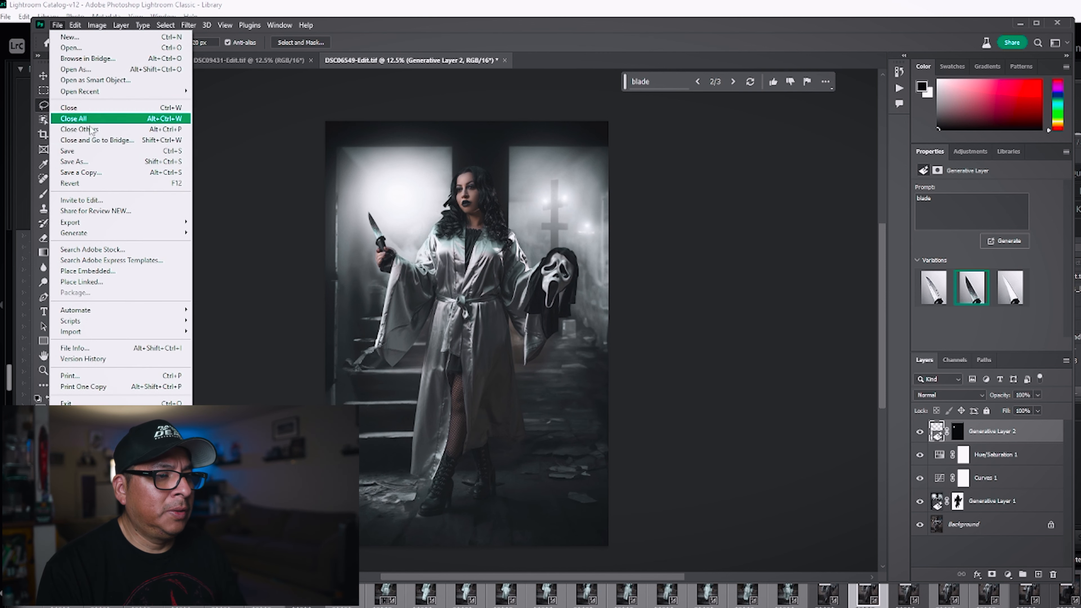
left_click(85, 150)
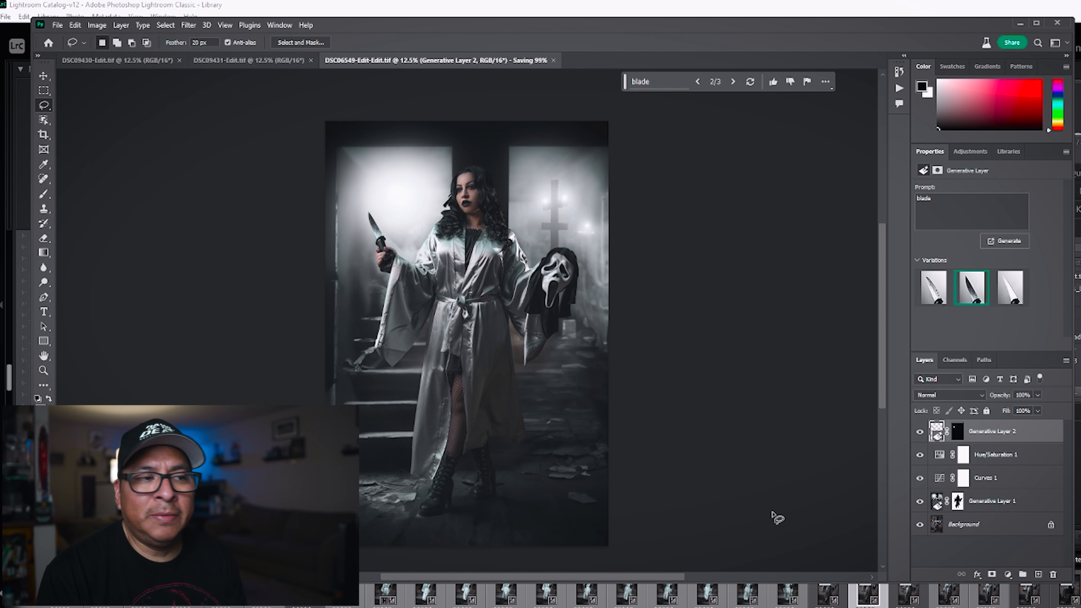